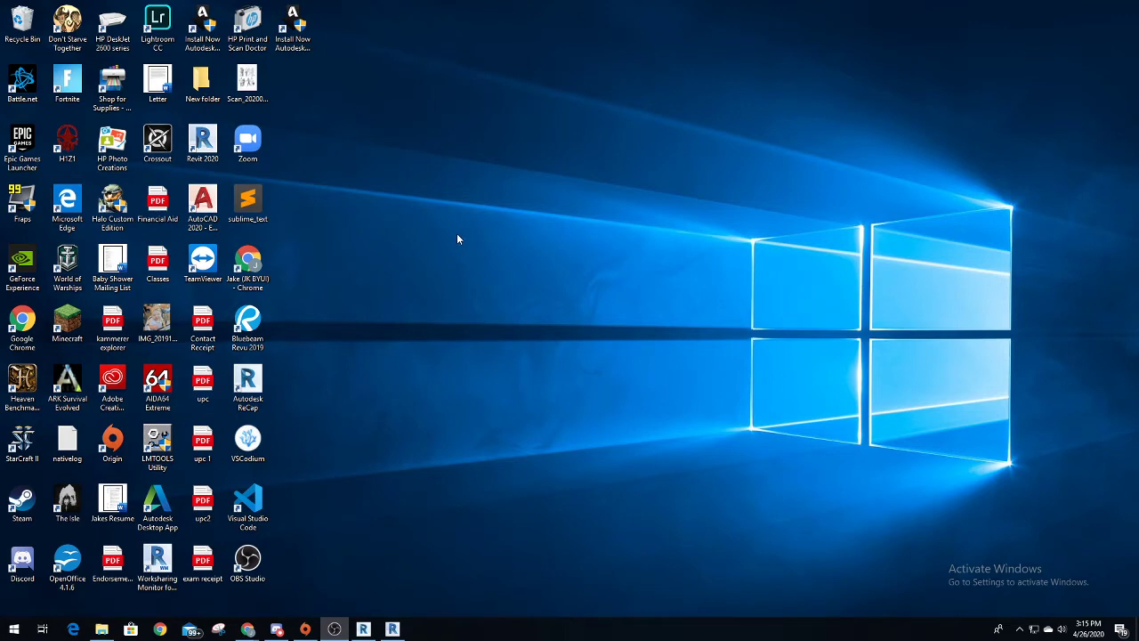
Open the Downloads folder, then hide its window to clear the desktop.
click(102, 629)
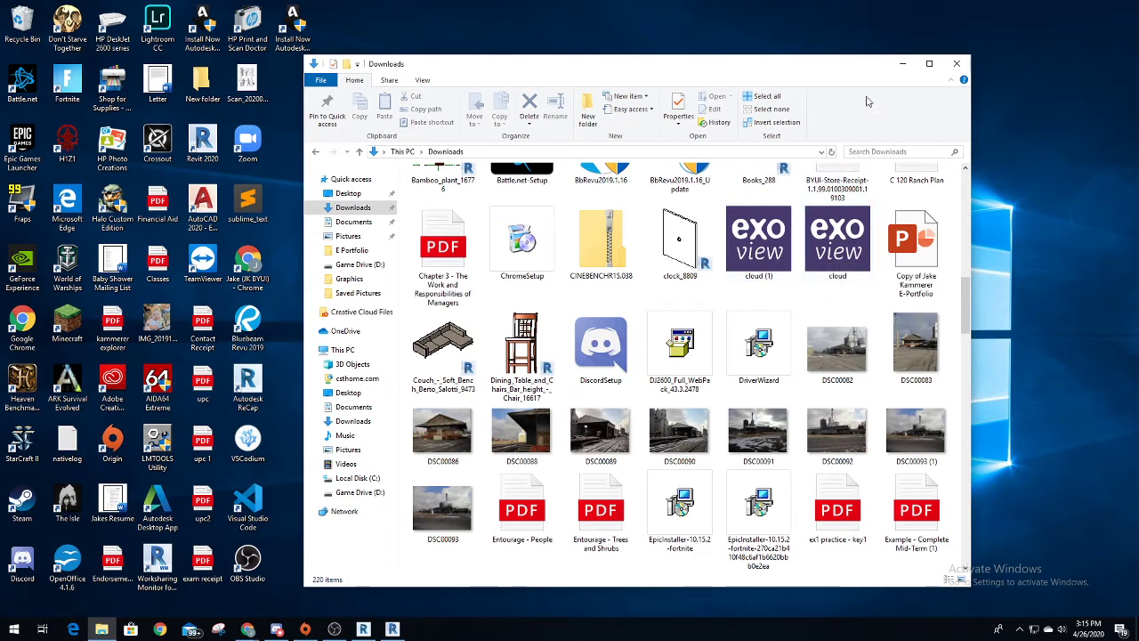
click(902, 67)
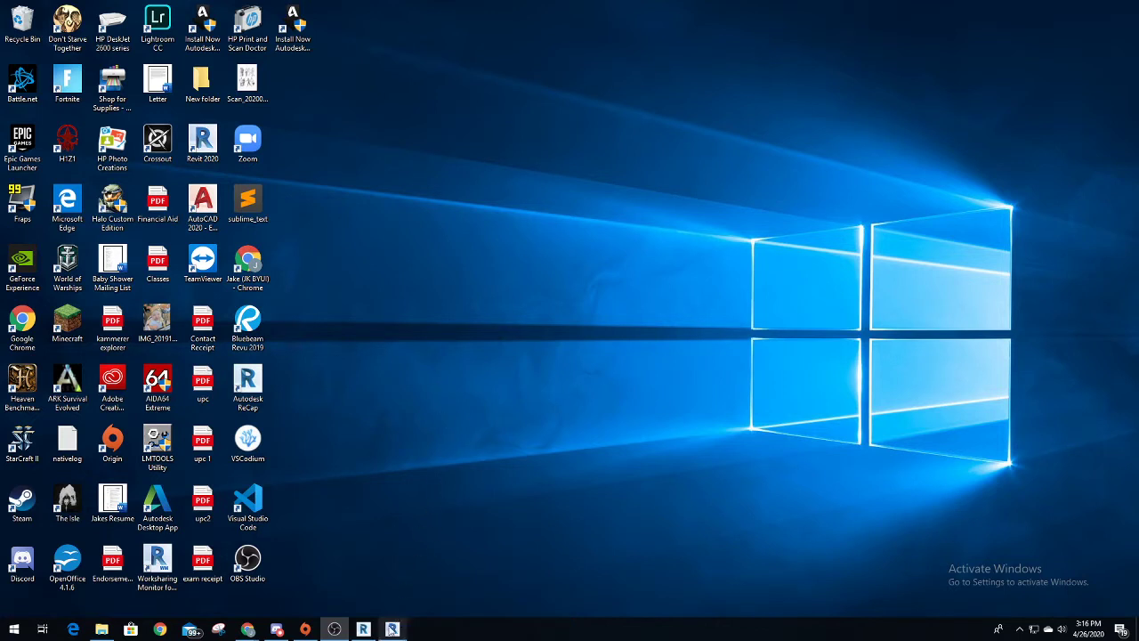
Bring ReCap Pro forward and open its new project options.
click(364, 630)
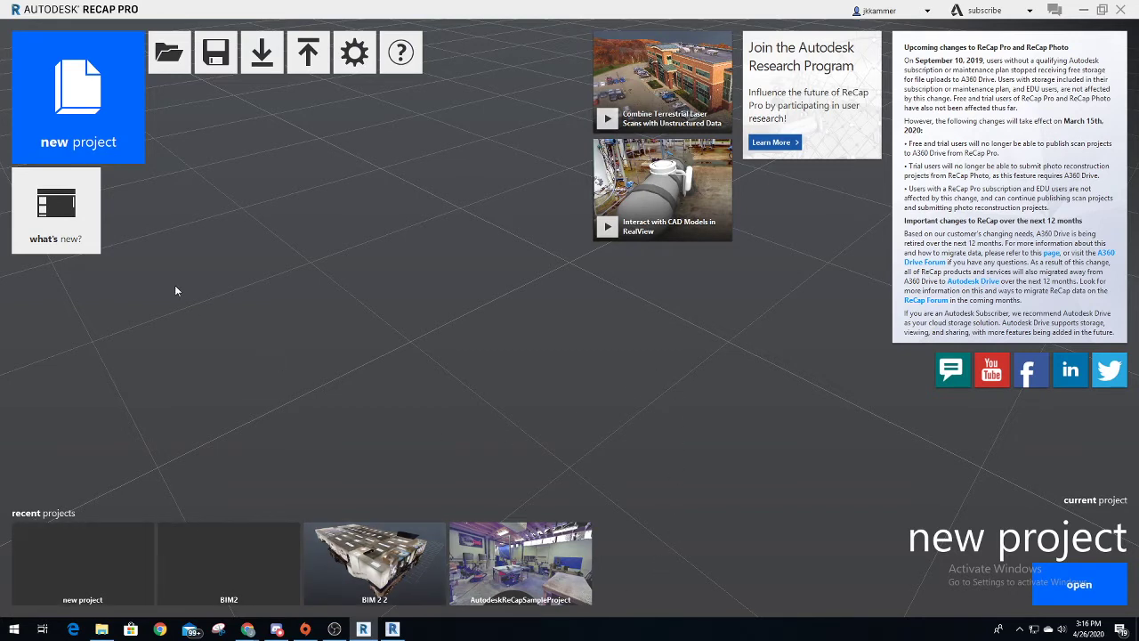
click(88, 117)
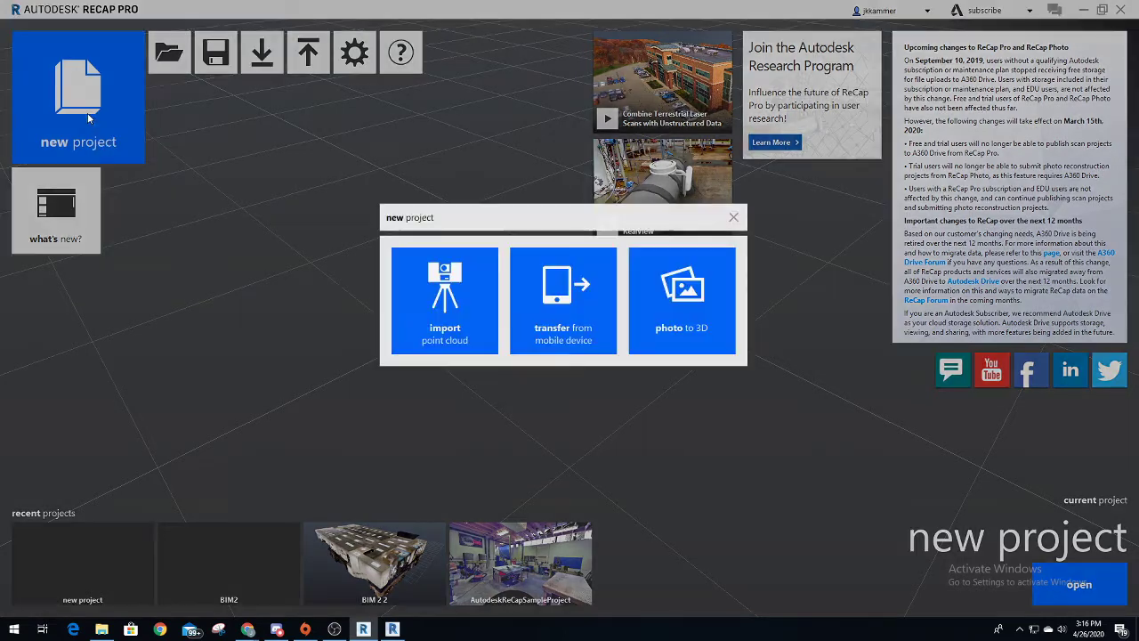
Choose import point cloud and name the new project 'xyz video'.
click(455, 303)
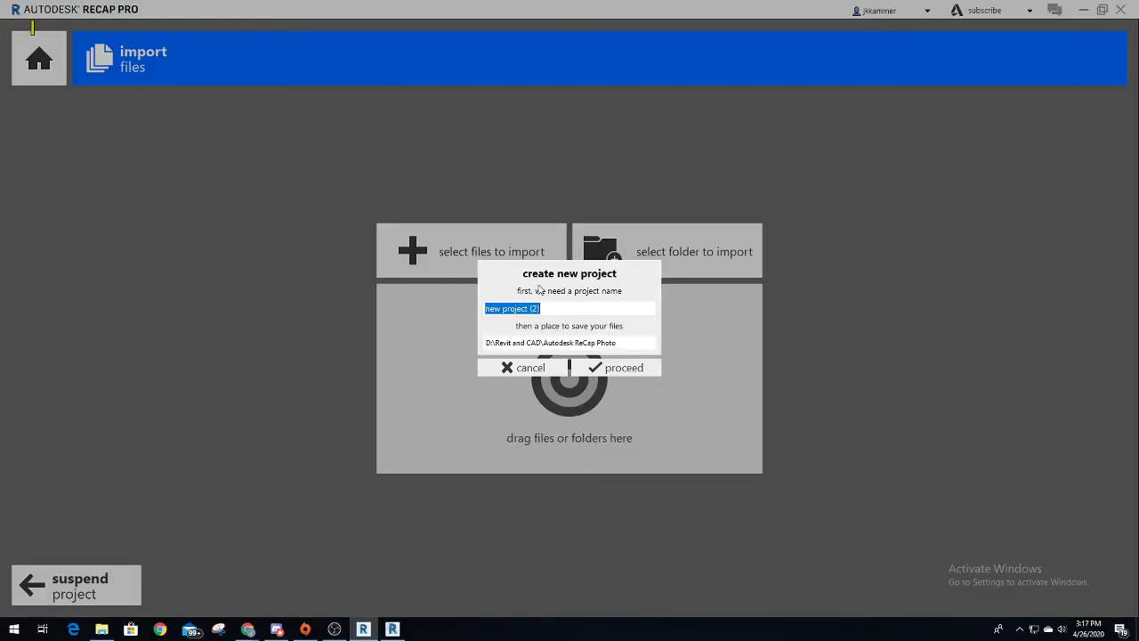
key(BackSpace)
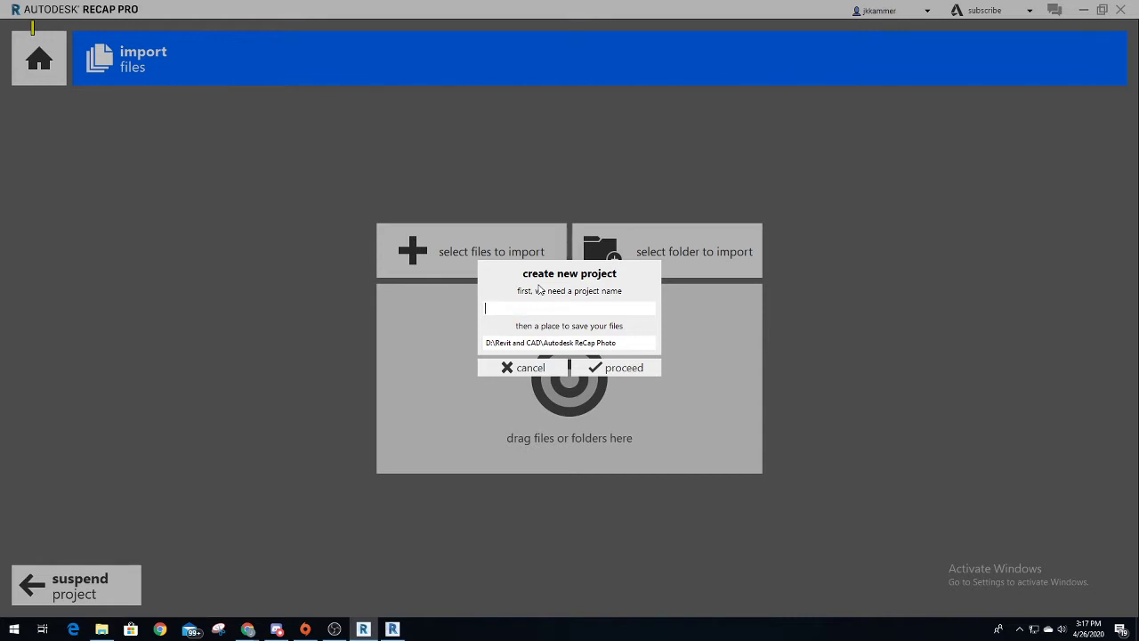
text(xyz viedeo)
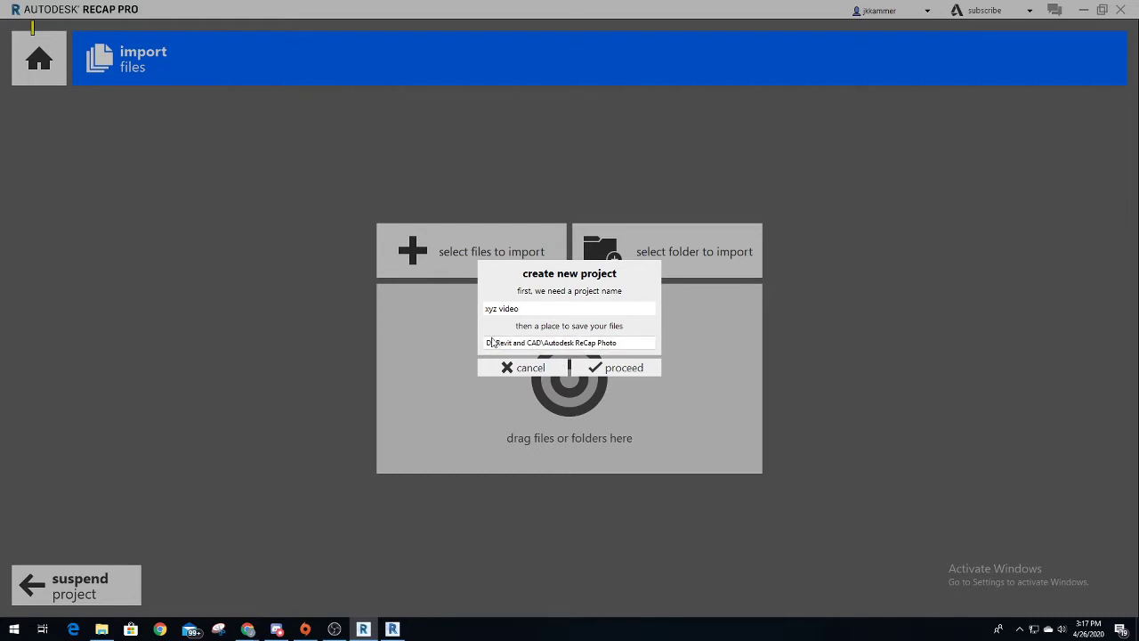
Create the 'xyz video' project in the Autodesk ReCap Photo folder.
click(623, 367)
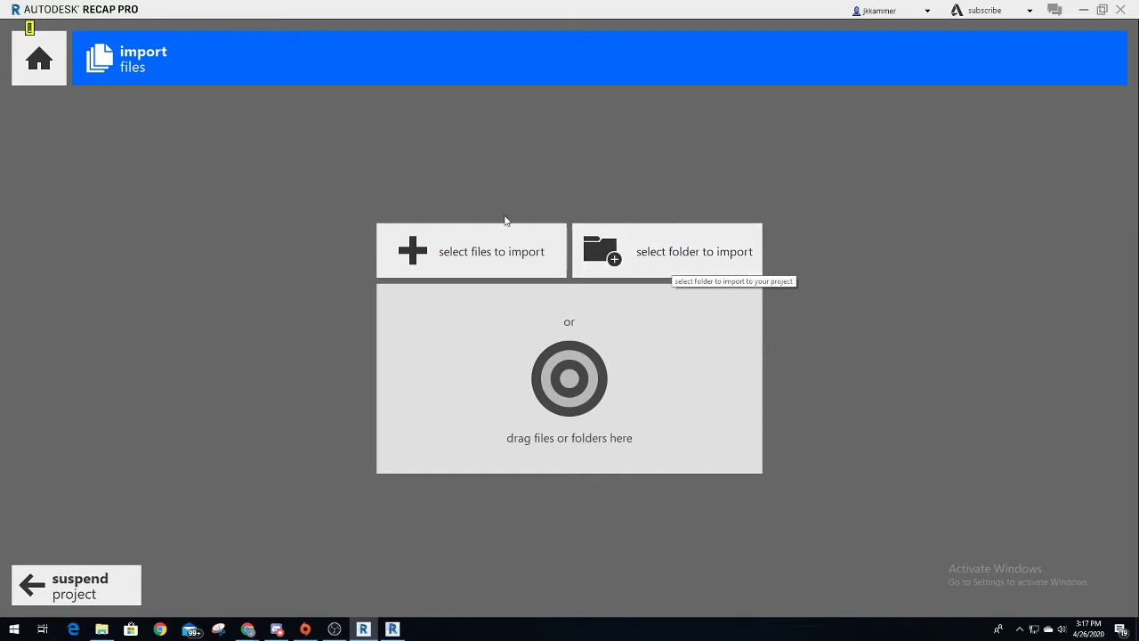
Browse to Downloads and select the cloud (1) scan file for import.
click(461, 257)
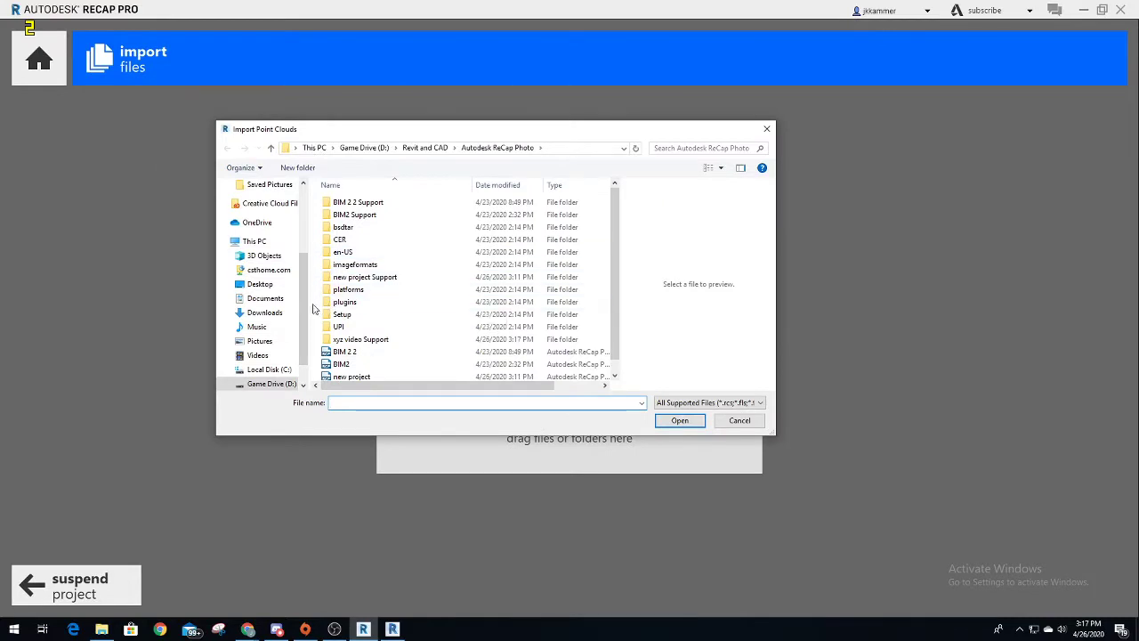
drag(302, 310, 306, 242)
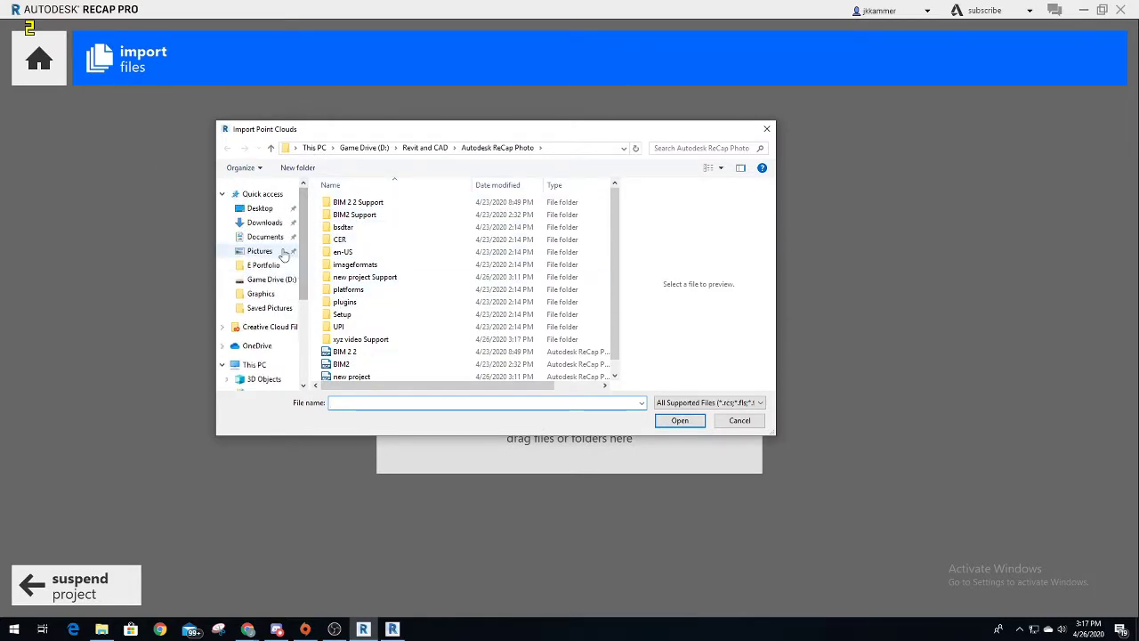
click(264, 224)
scroll(424, 249, down, 2)
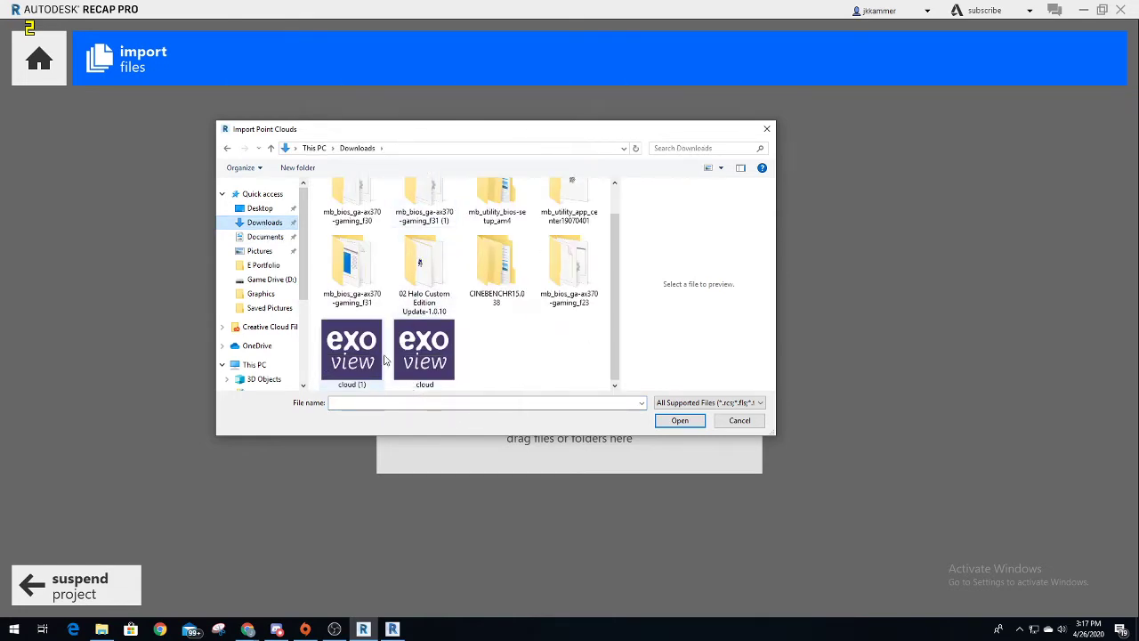
double_click(353, 356)
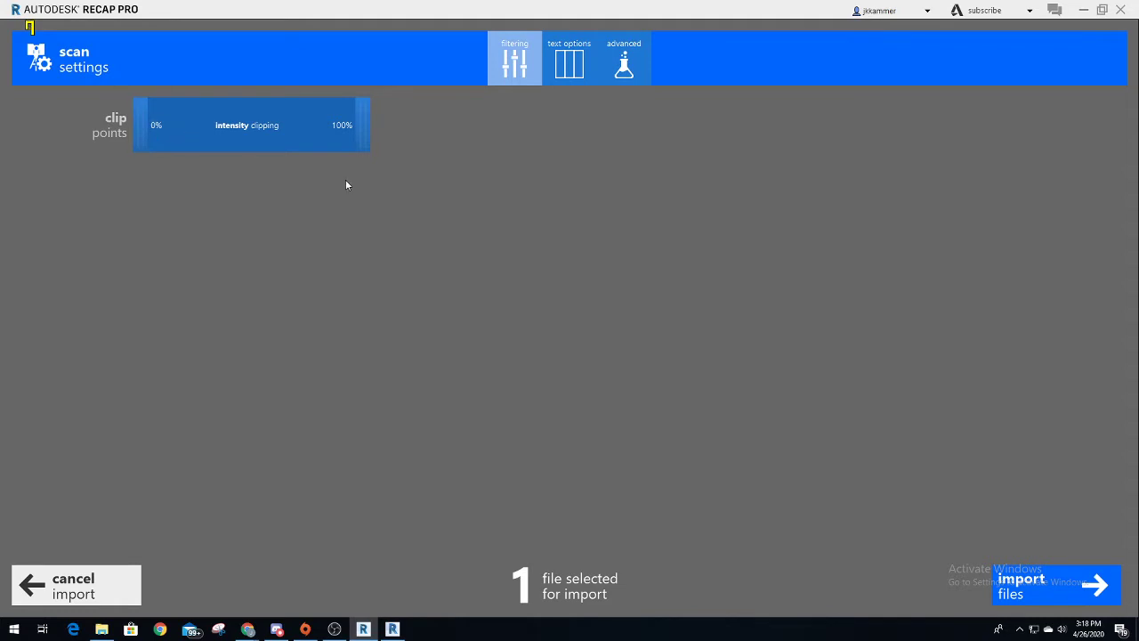
Import the cloud (1) scan with intensity clipping left at 0–100%.
mouse_move(549, 587)
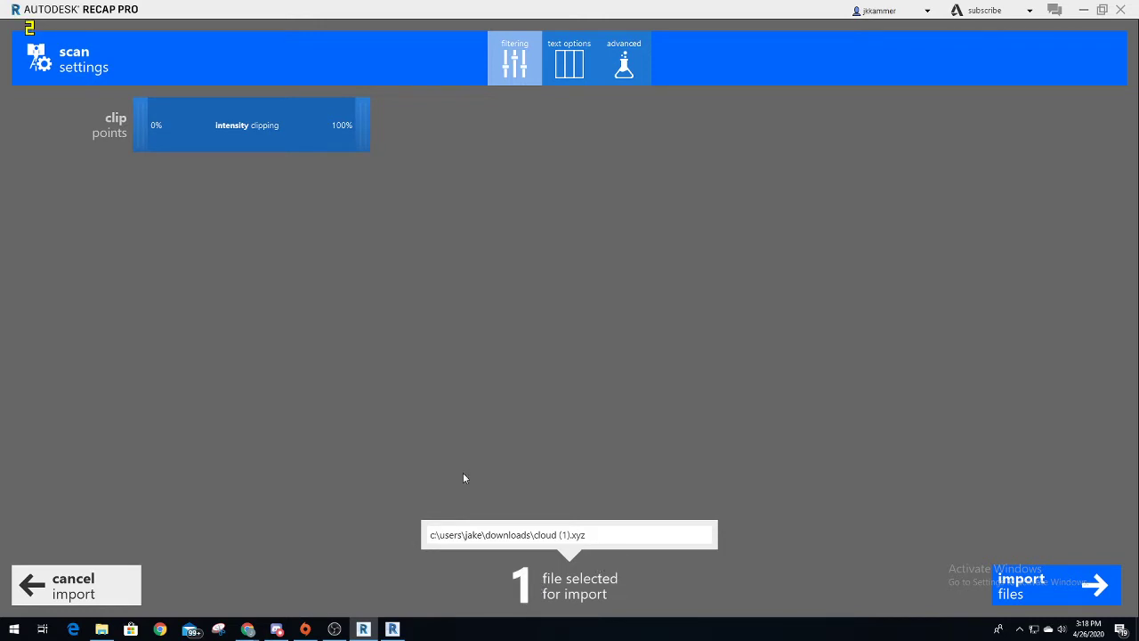
click(1047, 592)
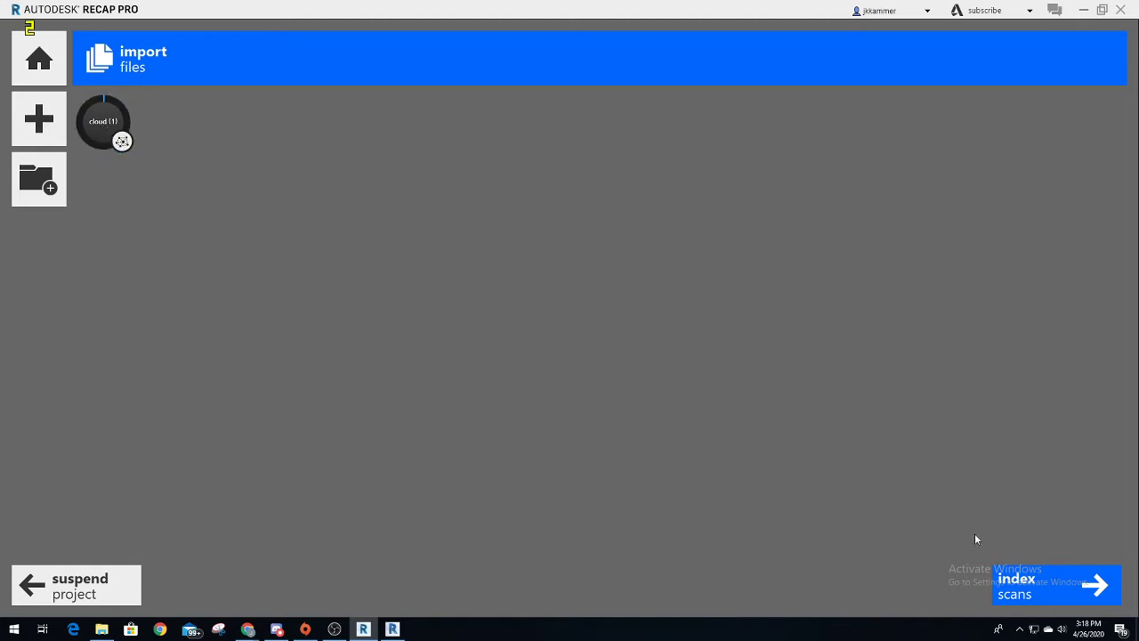
Begin indexing the imported cloud (1) scan.
click(1032, 590)
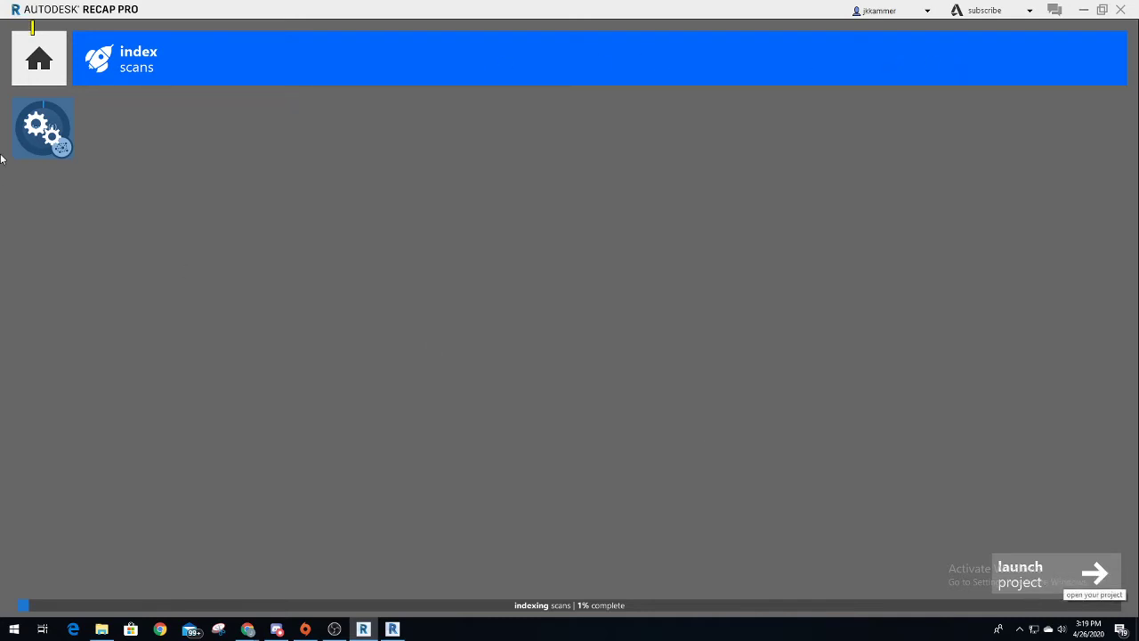
Return home and suspend the xyz video project, keeping its changes.
click(37, 59)
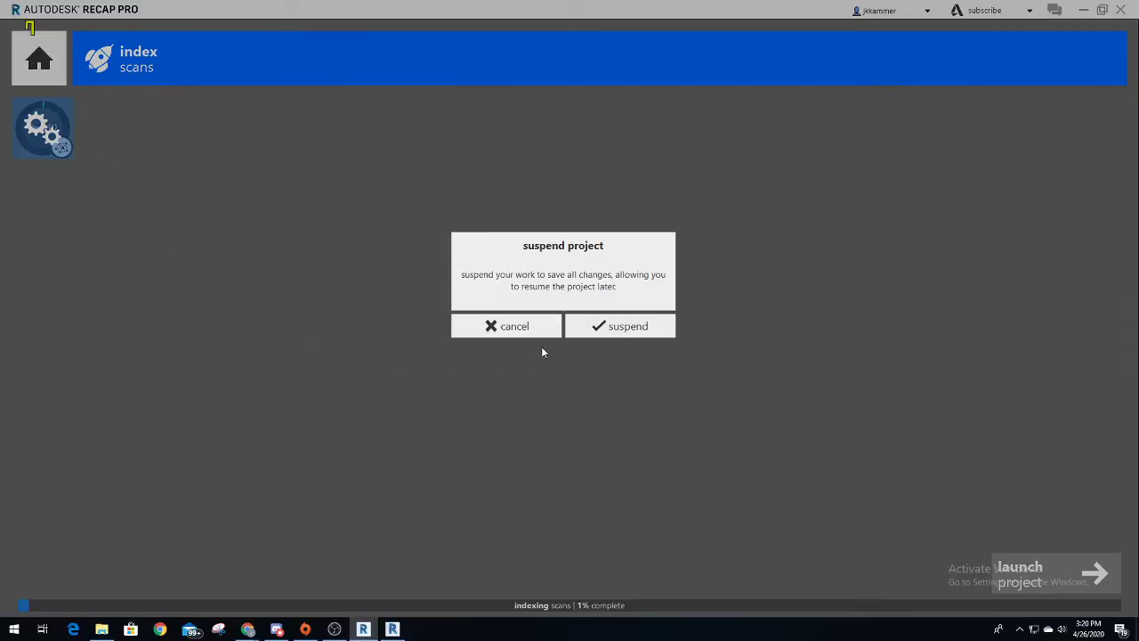
click(612, 327)
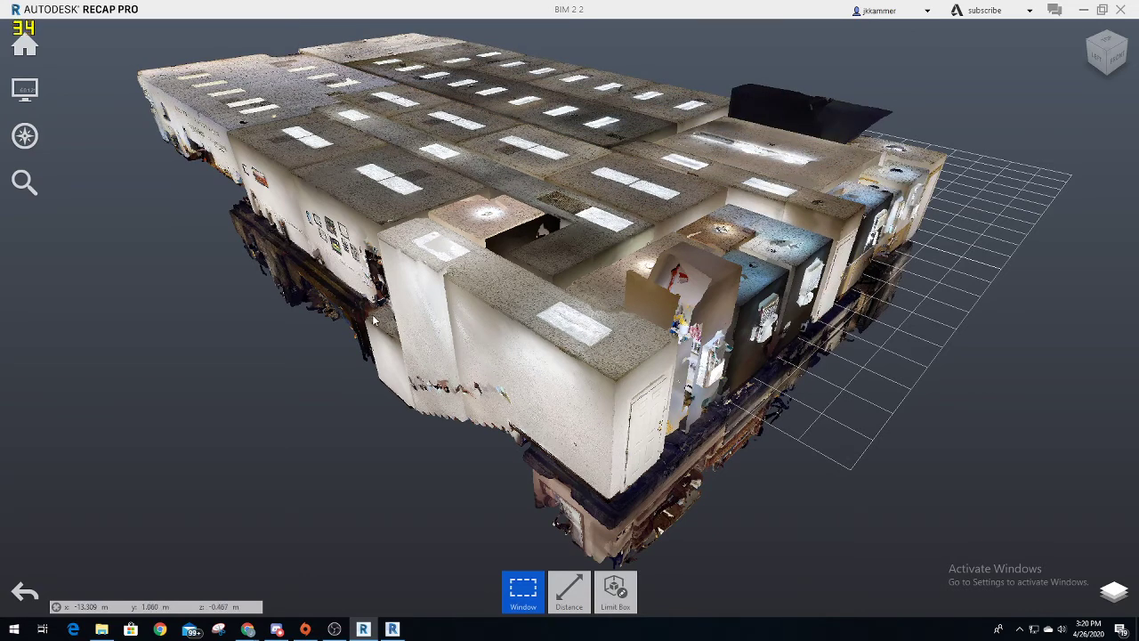
Pan and orbit the building scan between roof and oblique side views.
middle_drag(373, 320, 443, 343)
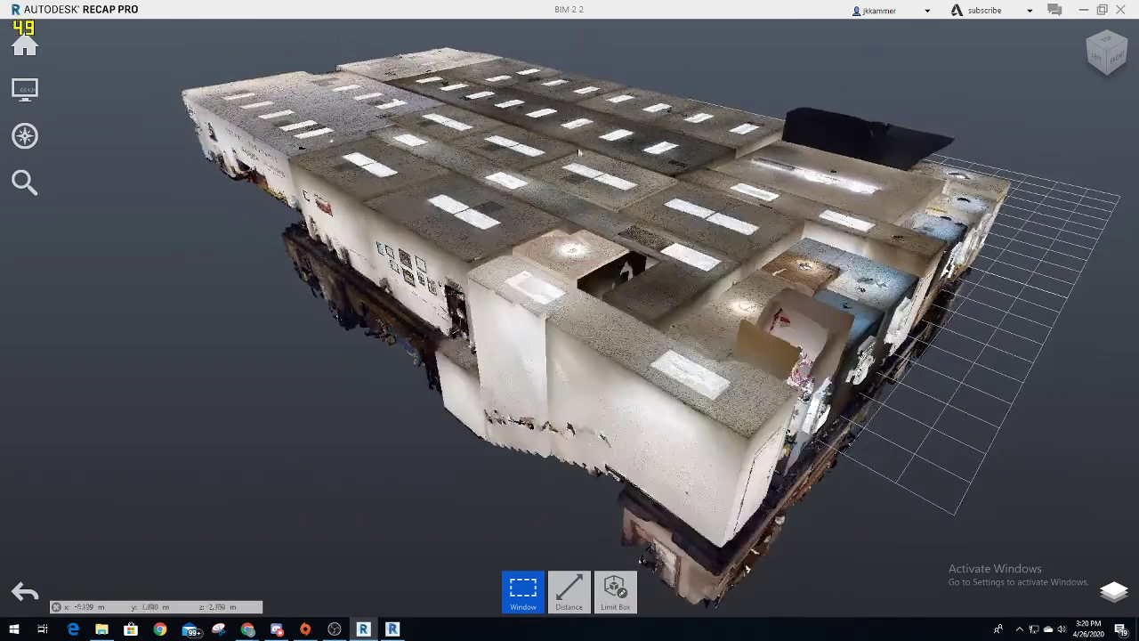
middle_drag(525, 178, 558, 228)
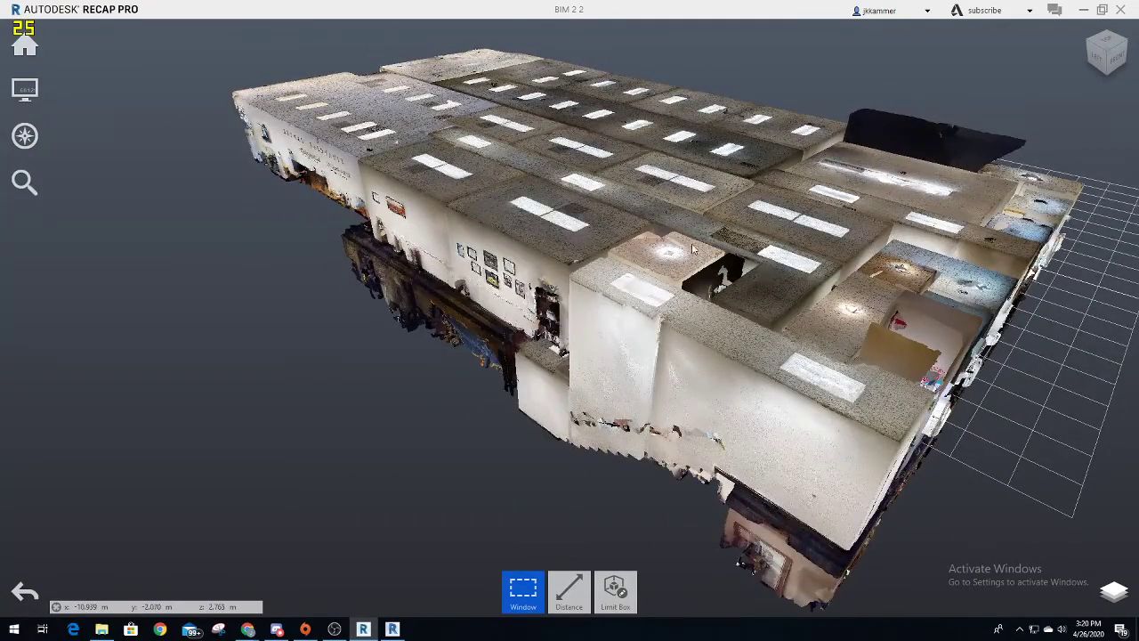
drag(688, 222, 515, 381)
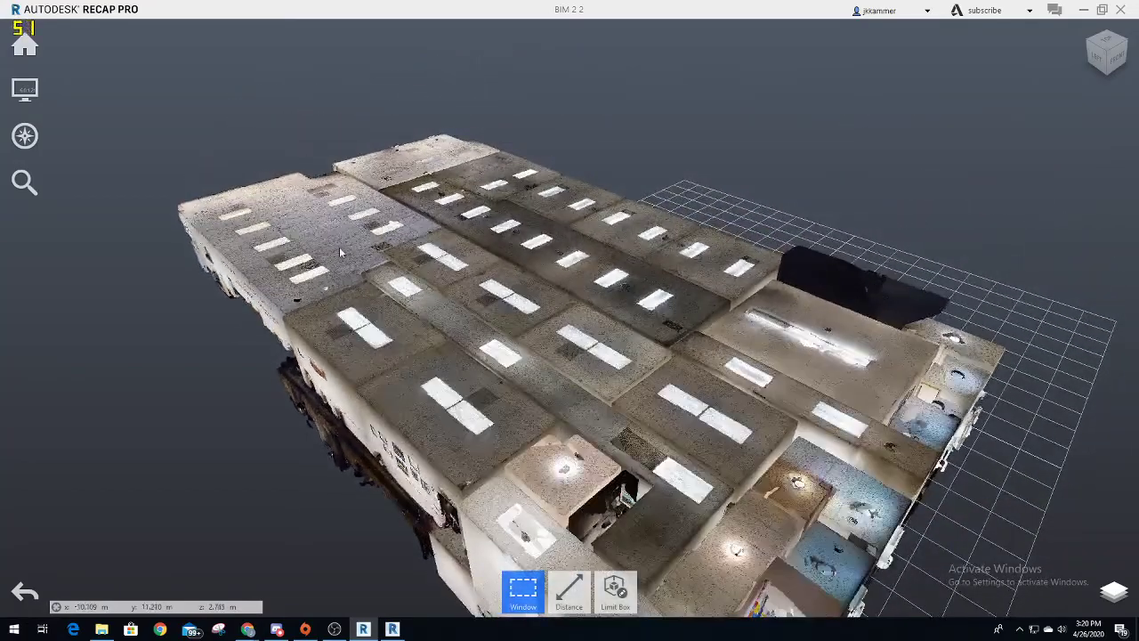
drag(607, 448, 569, 158)
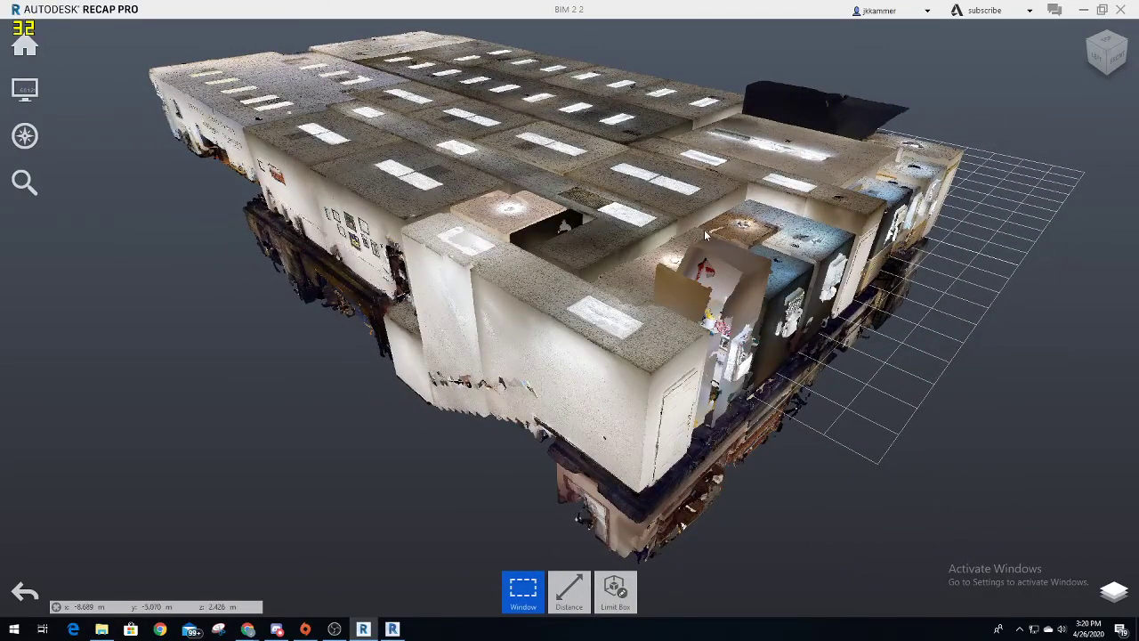
middle_drag(391, 196, 431, 223)
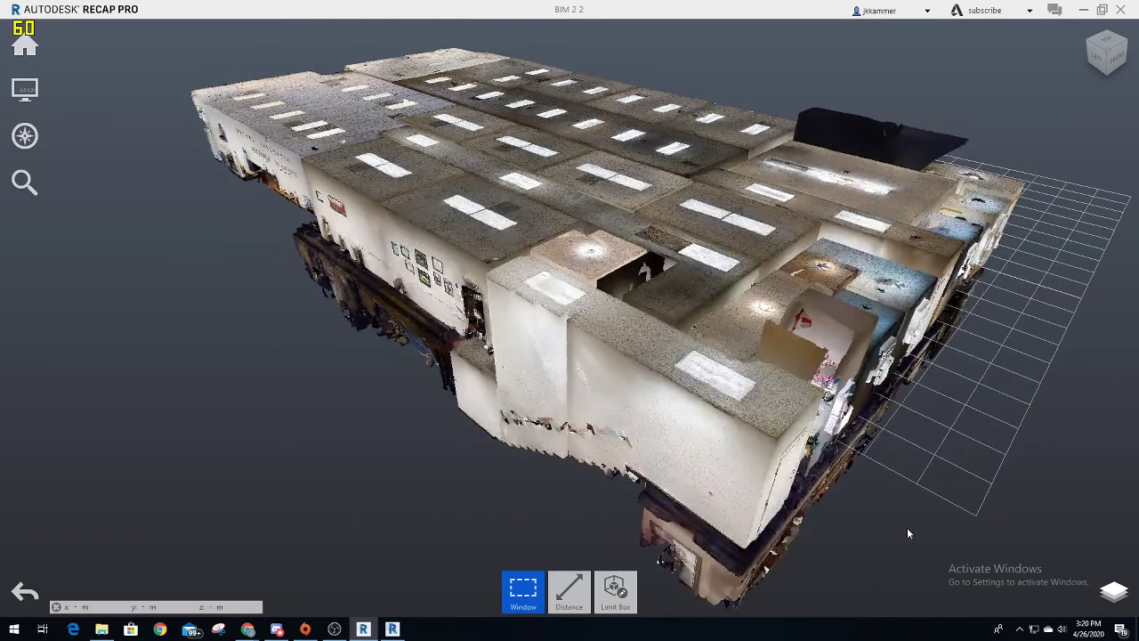
middle_drag(995, 347, 973, 291)
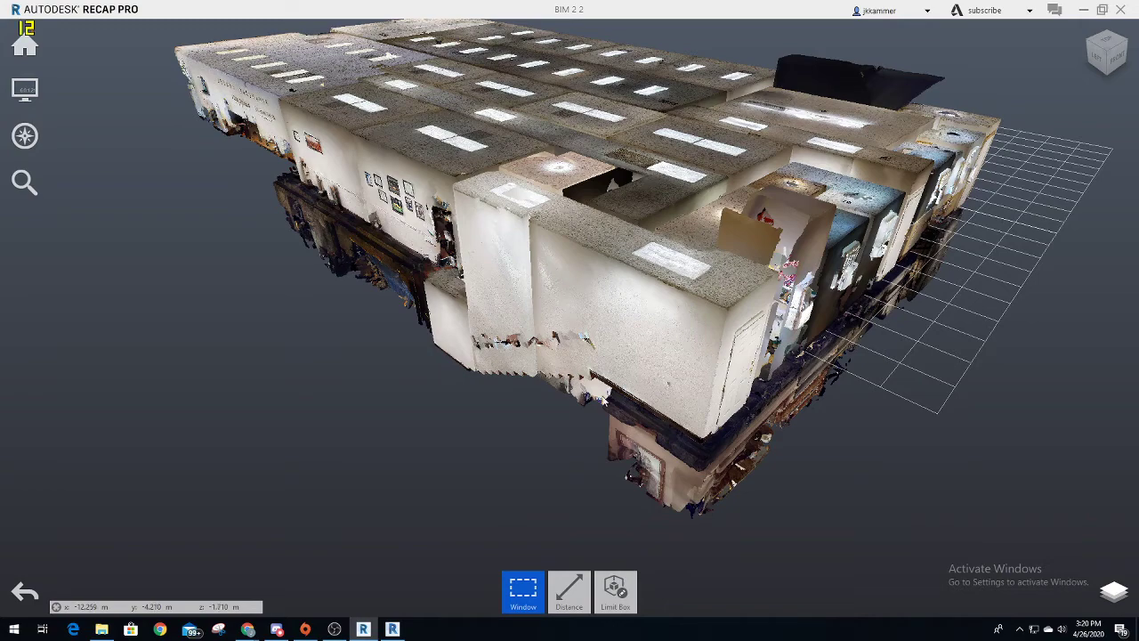
drag(614, 374, 700, 165)
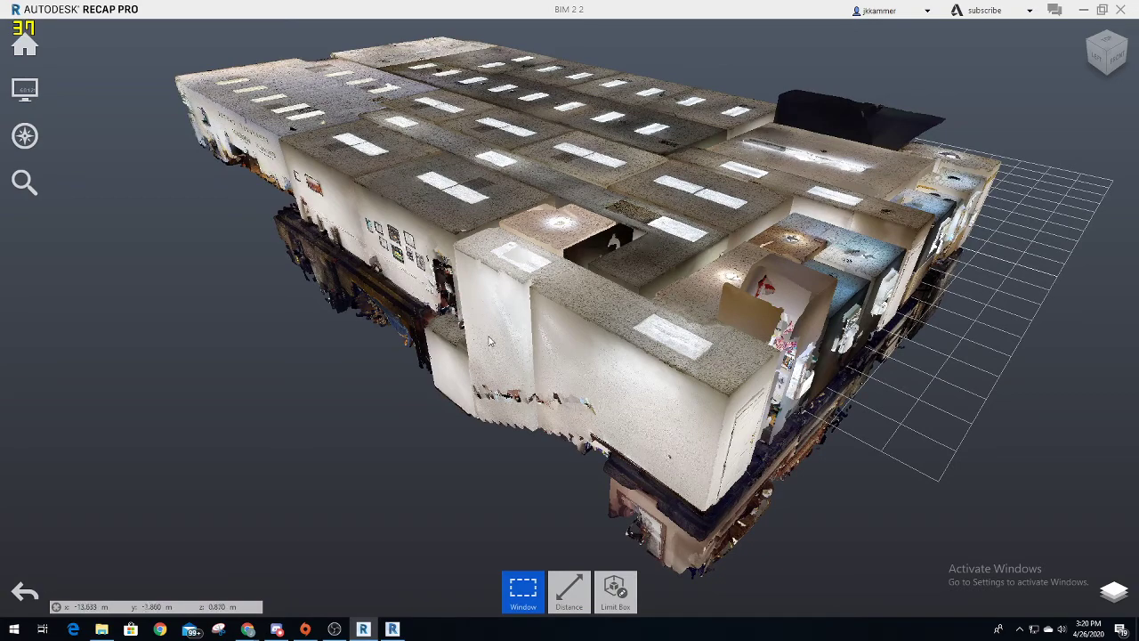
Switch to the left side view with the ViewCube, zoom in, then orbit to an oblique top view.
click(1108, 56)
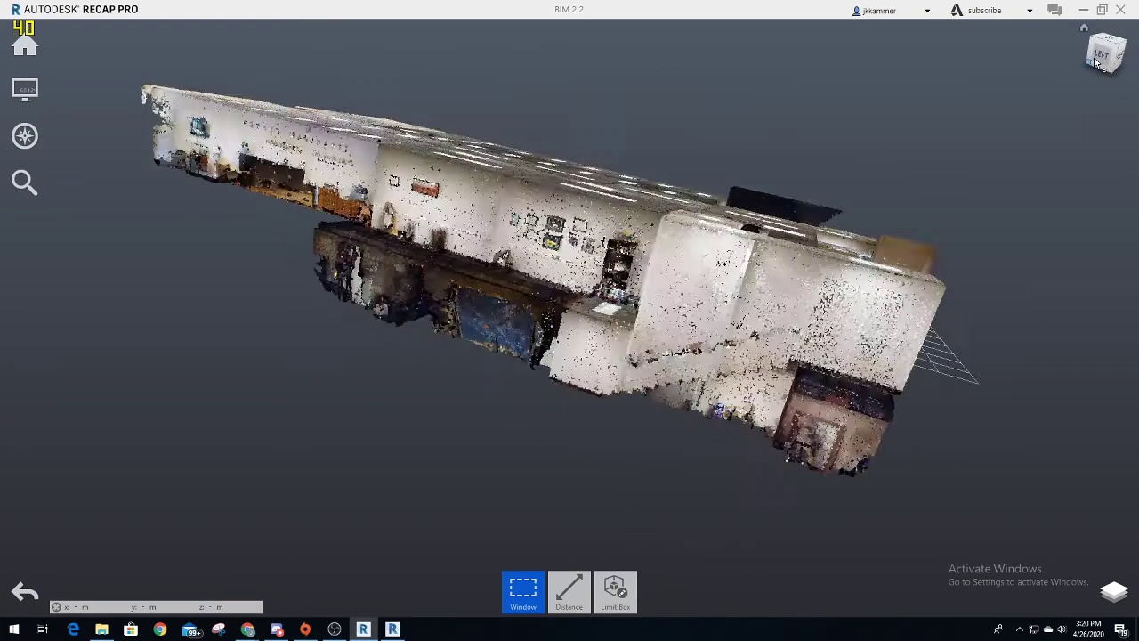
click(1110, 53)
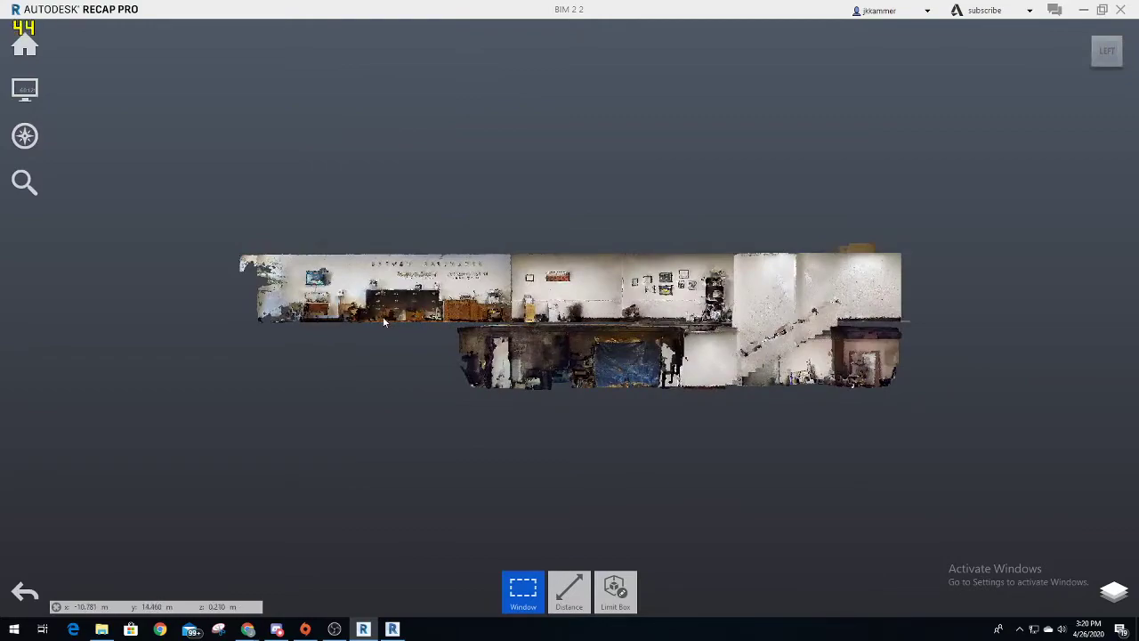
scroll(383, 323, up, 5)
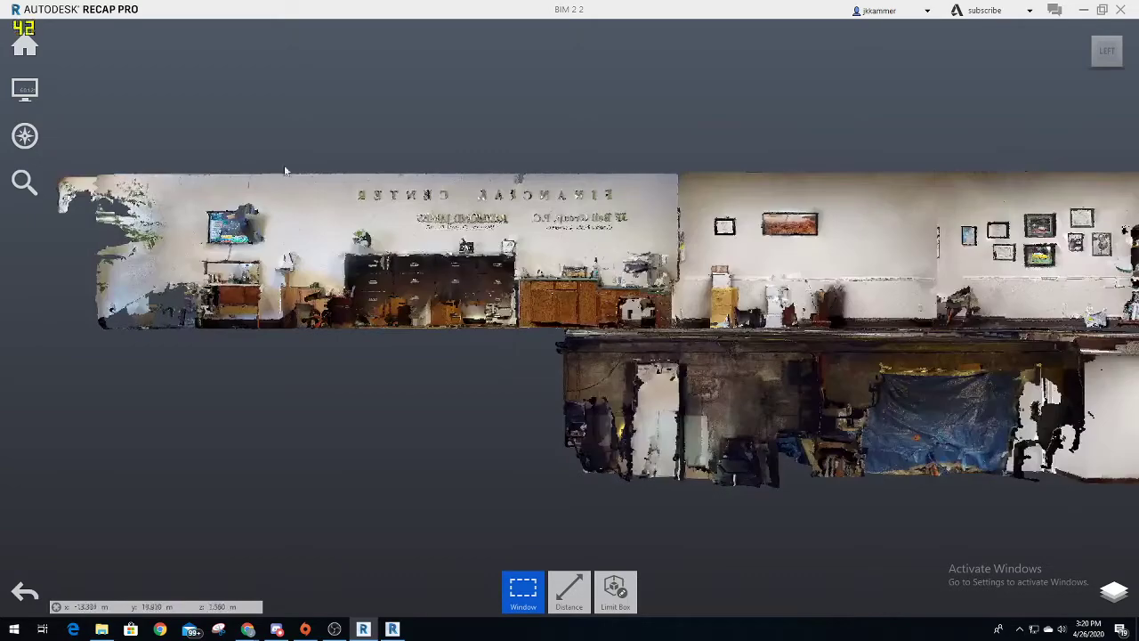
middle_drag(939, 289, 881, 301)
drag(881, 301, 854, 290)
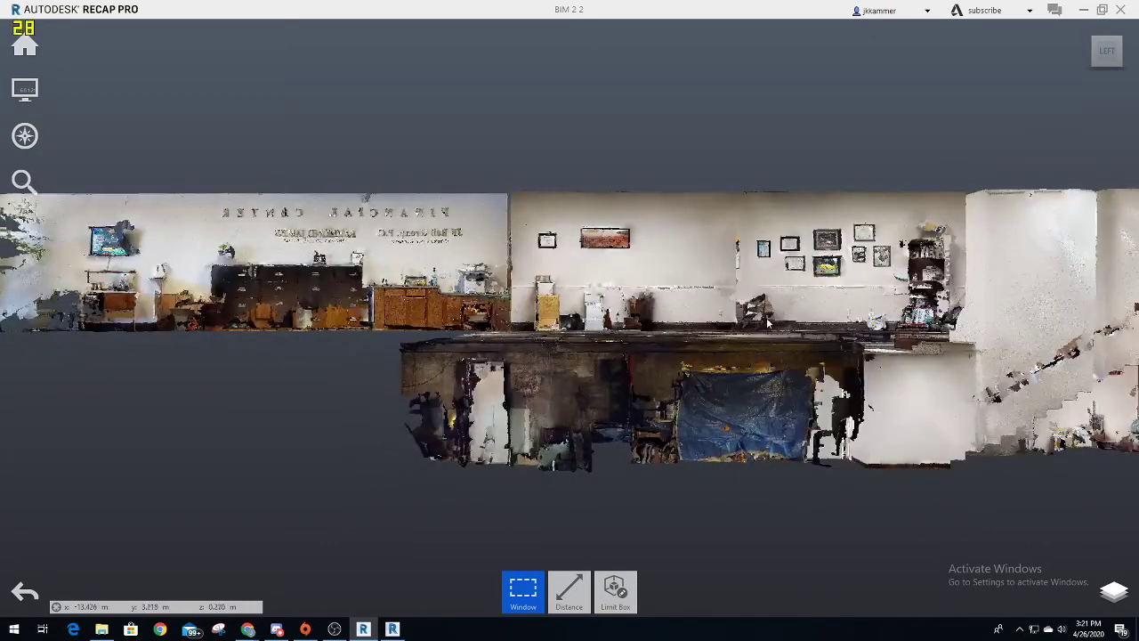
drag(680, 359, 620, 385)
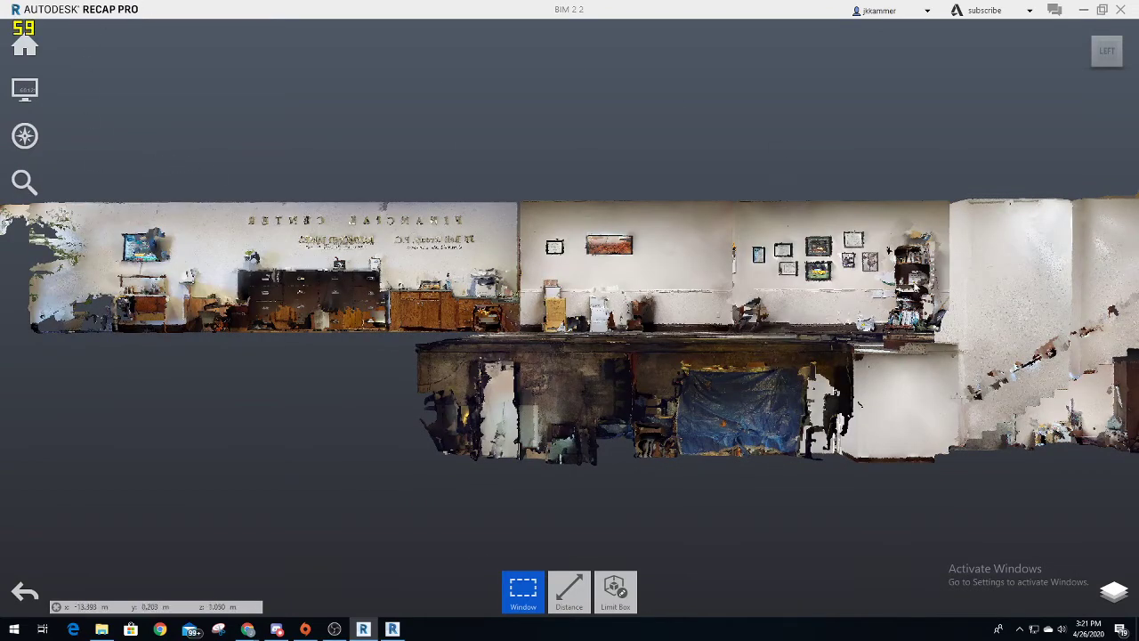
drag(1055, 218, 578, 418)
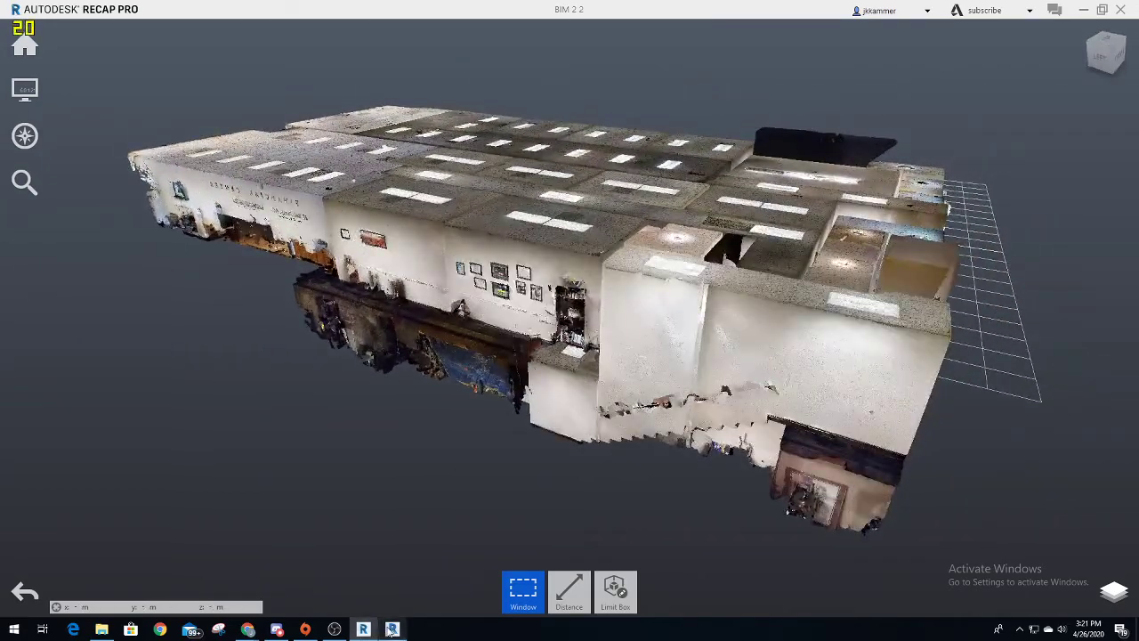
Switch to Revit and create a new Project from the Architectural Template.
click(391, 630)
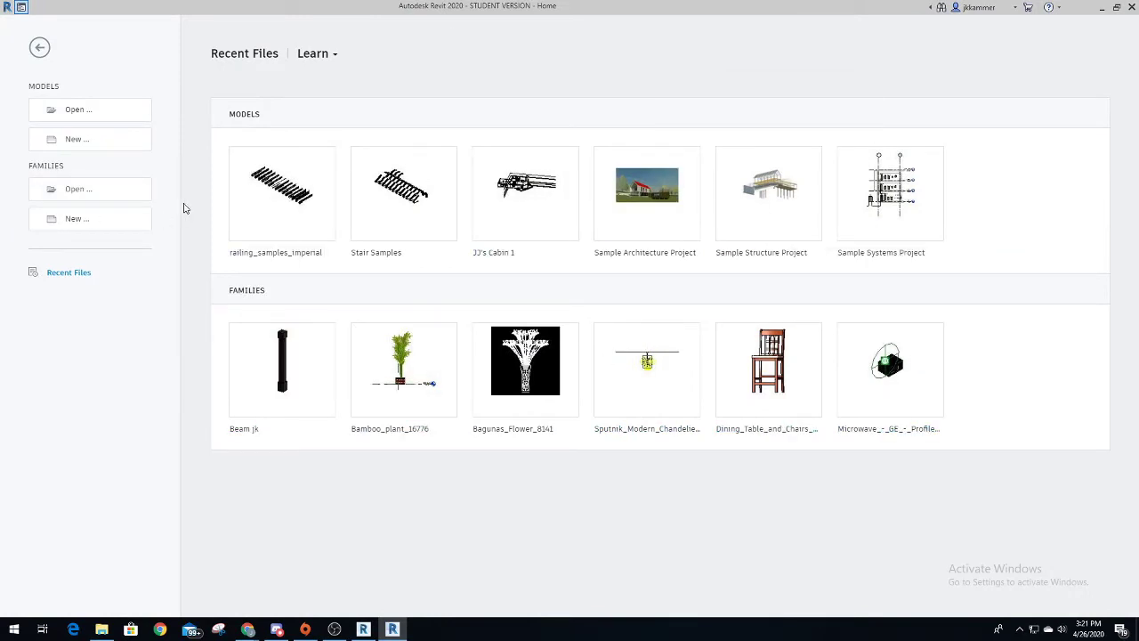
click(108, 110)
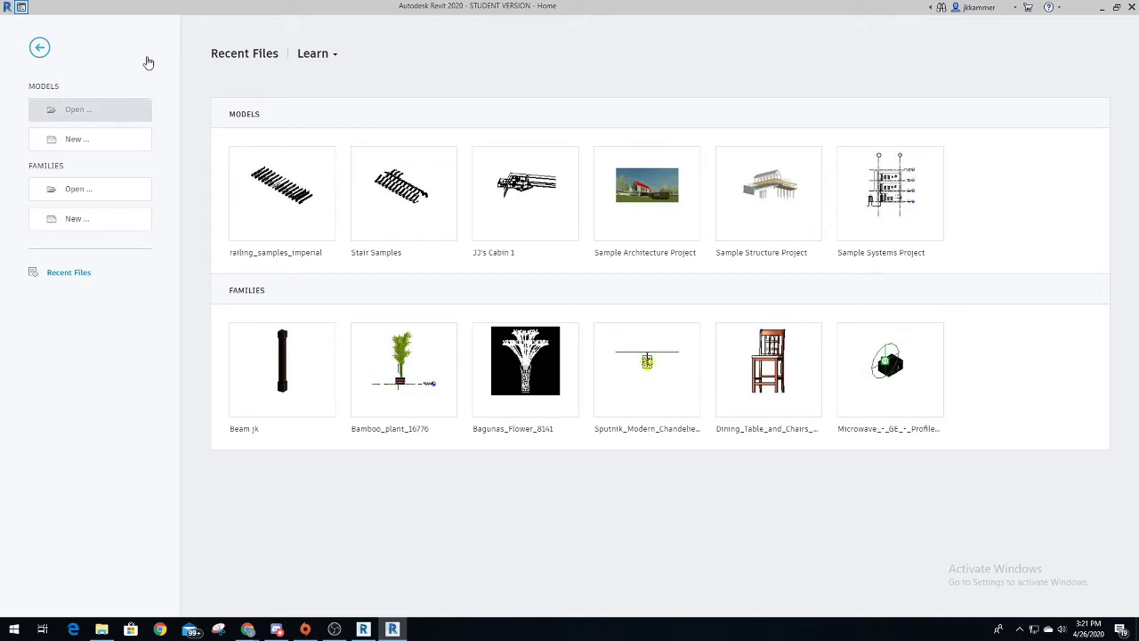
click(116, 140)
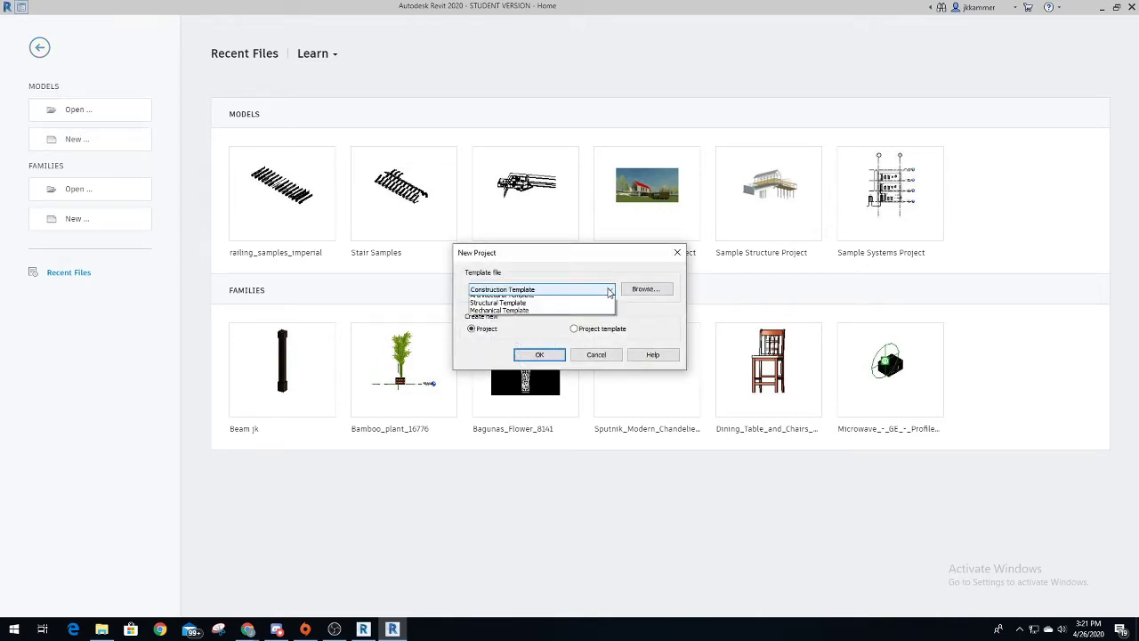
click(564, 319)
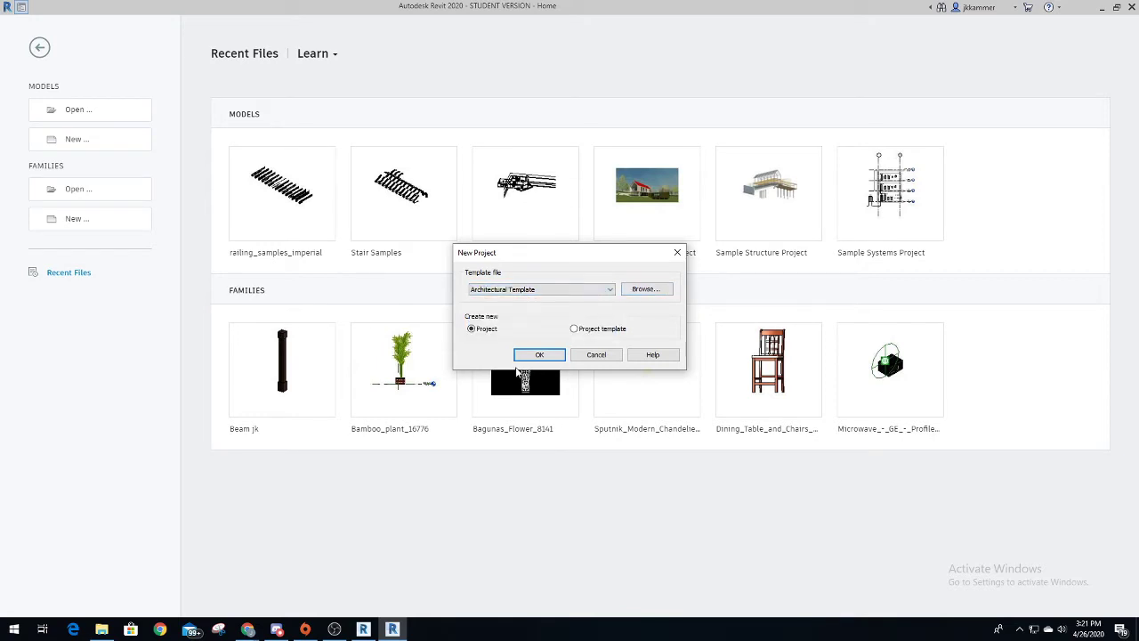
click(532, 354)
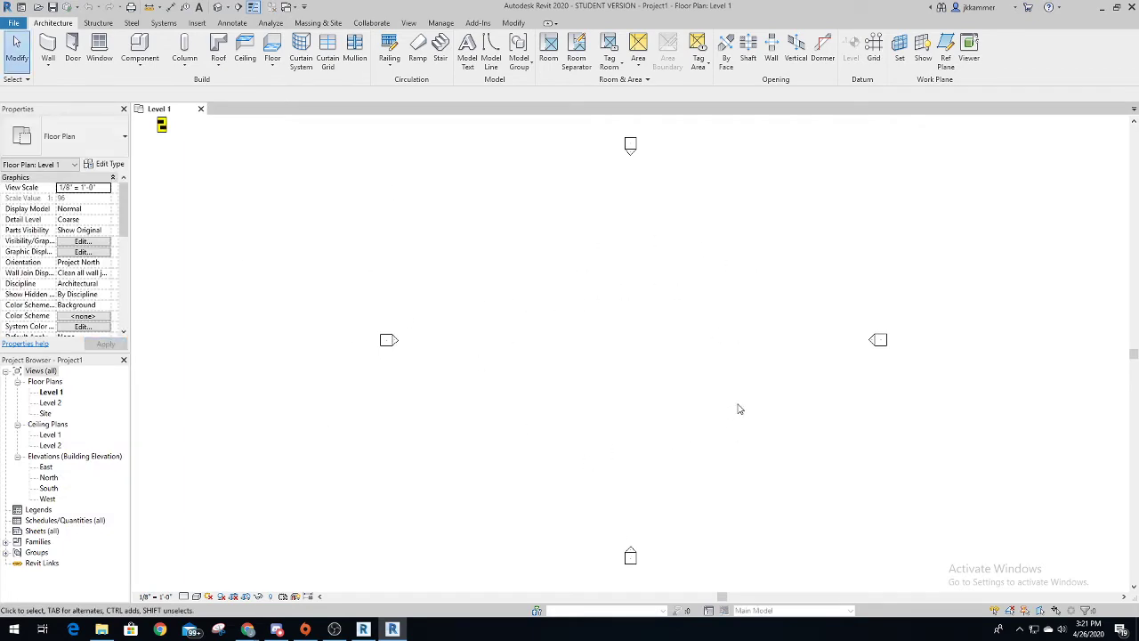
Zoom out the empty Level 1 plan and bring up the Insert tools.
scroll(646, 306, down, 2)
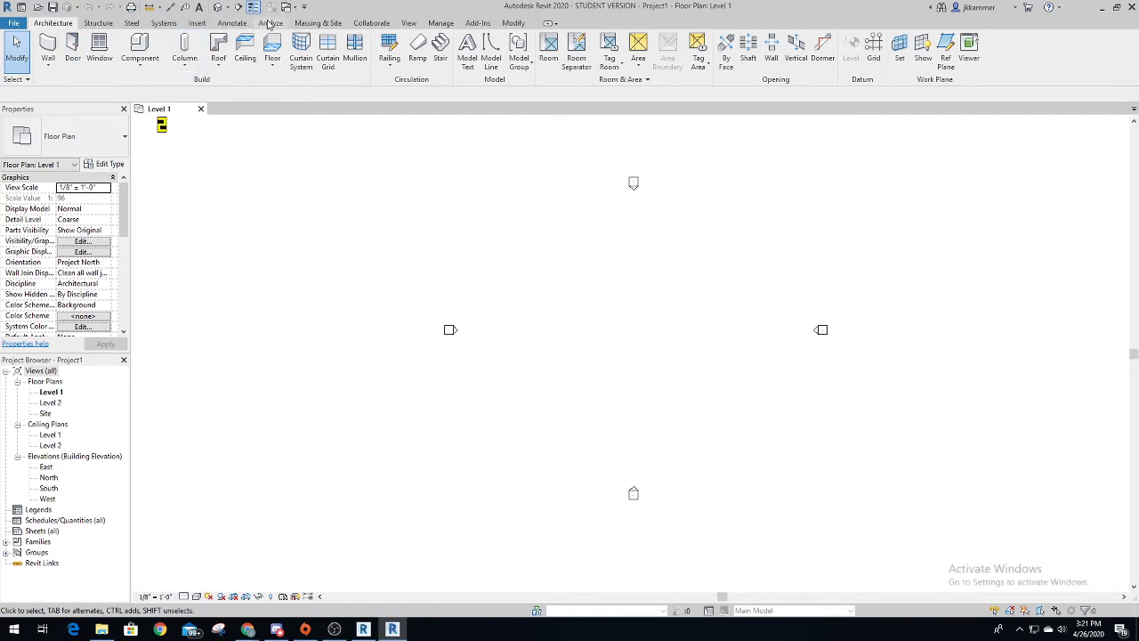
click(200, 24)
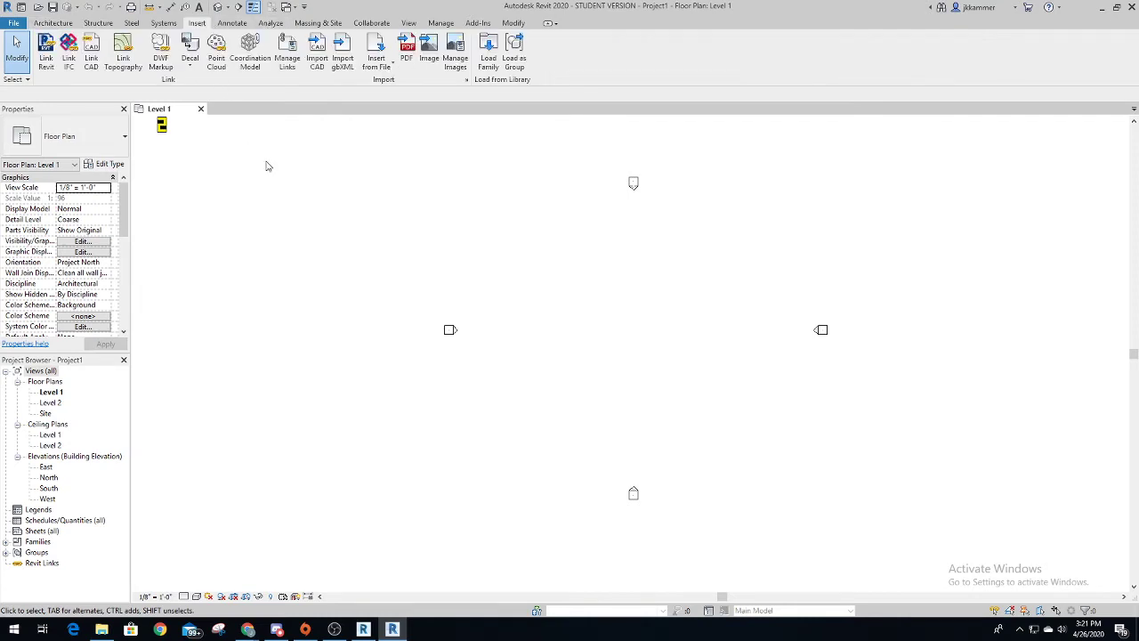
Link BIM 2 2.rcp from the Autodesk ReCap Photo folder, positioned Auto - Center to Center.
click(216, 55)
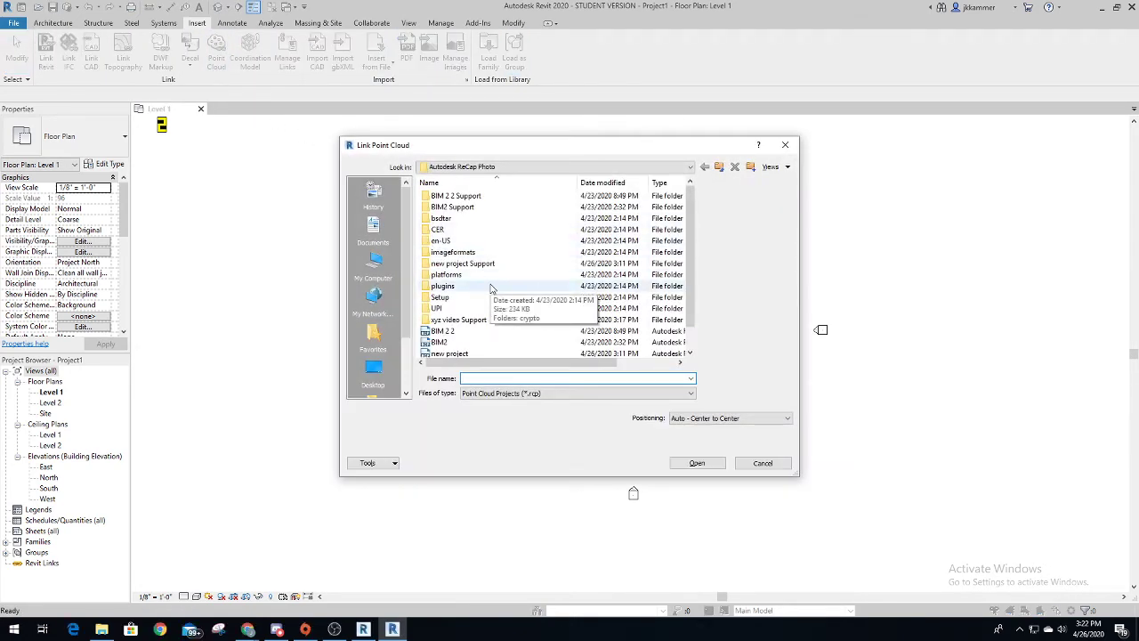
scroll(490, 289, down, 1)
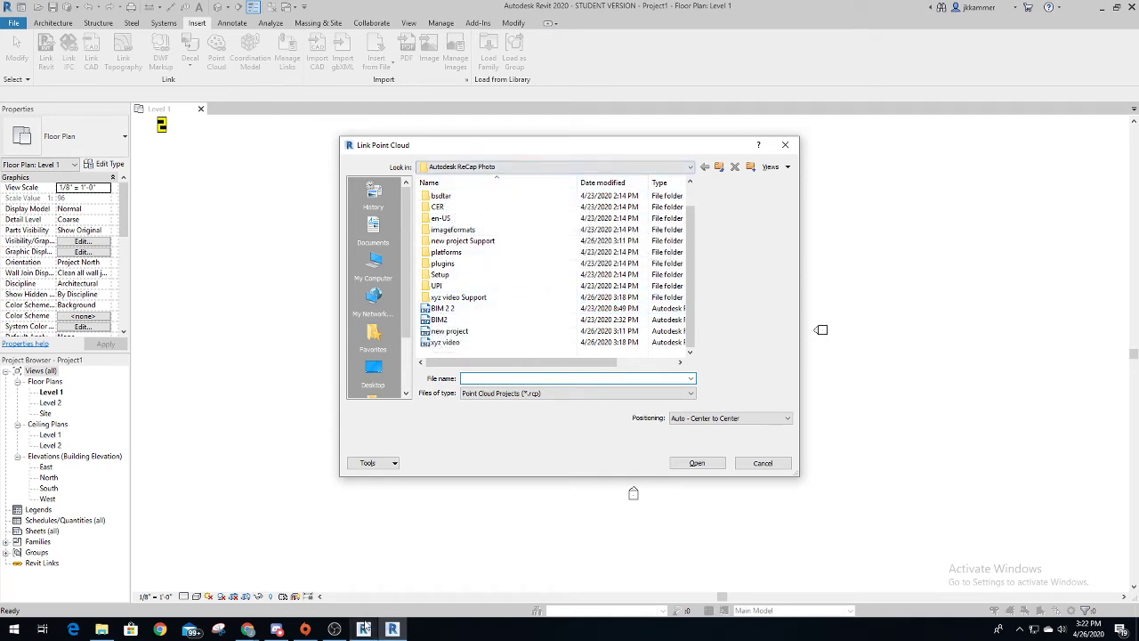
mouse_move(362, 632)
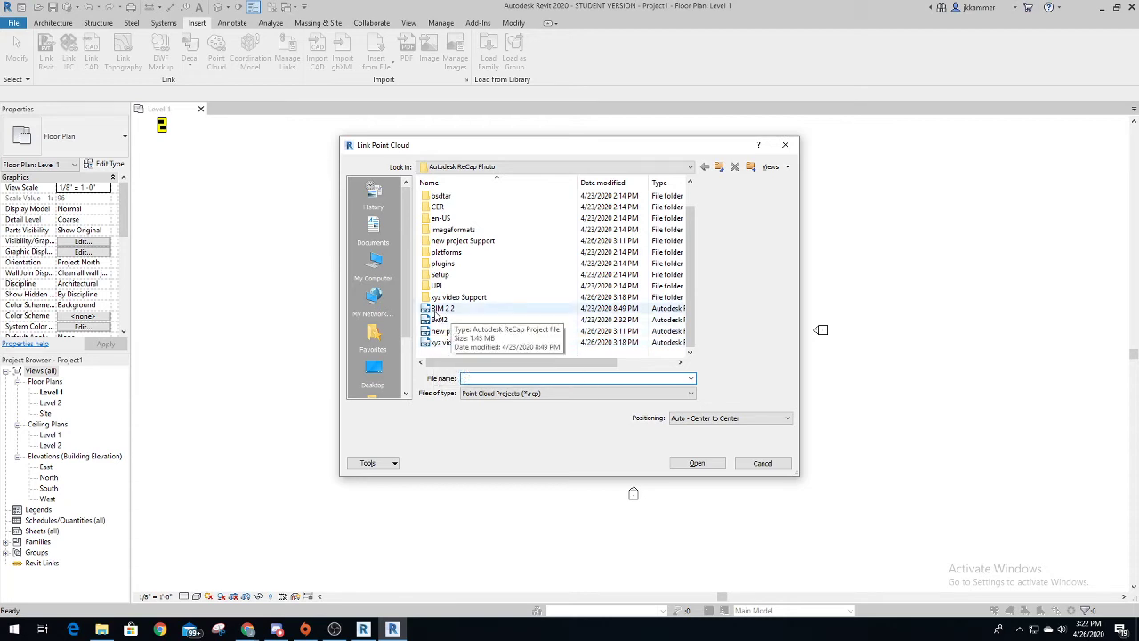
double_click(437, 309)
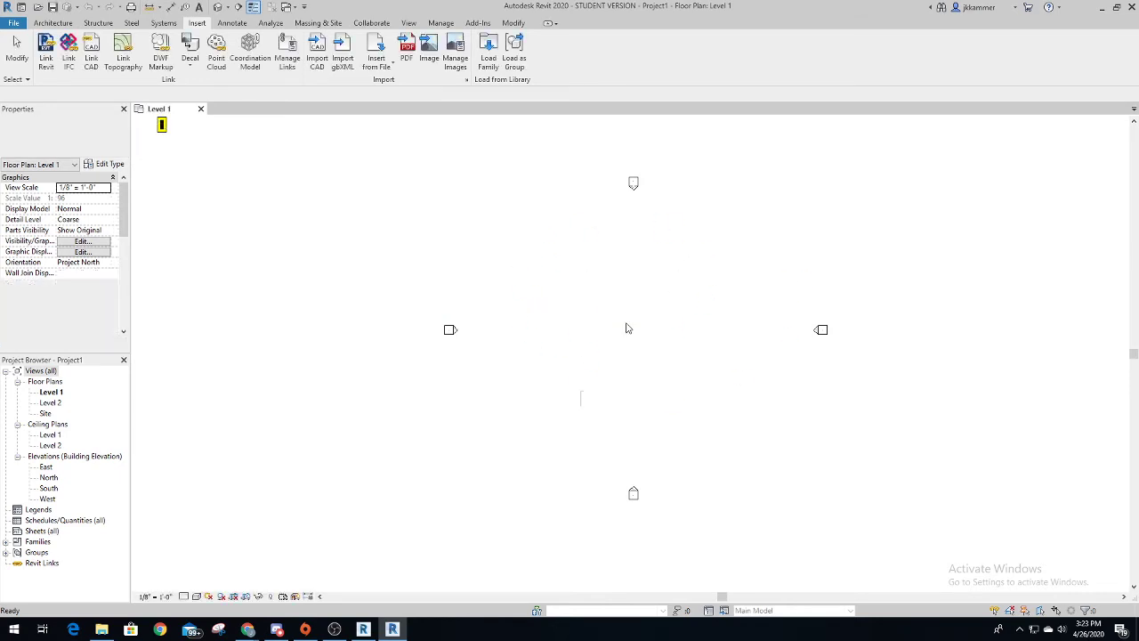
Orbit and zoom around the linked BIM 2 2 scan in 3D, then return to the isometric corner.
scroll(683, 267, up, 3)
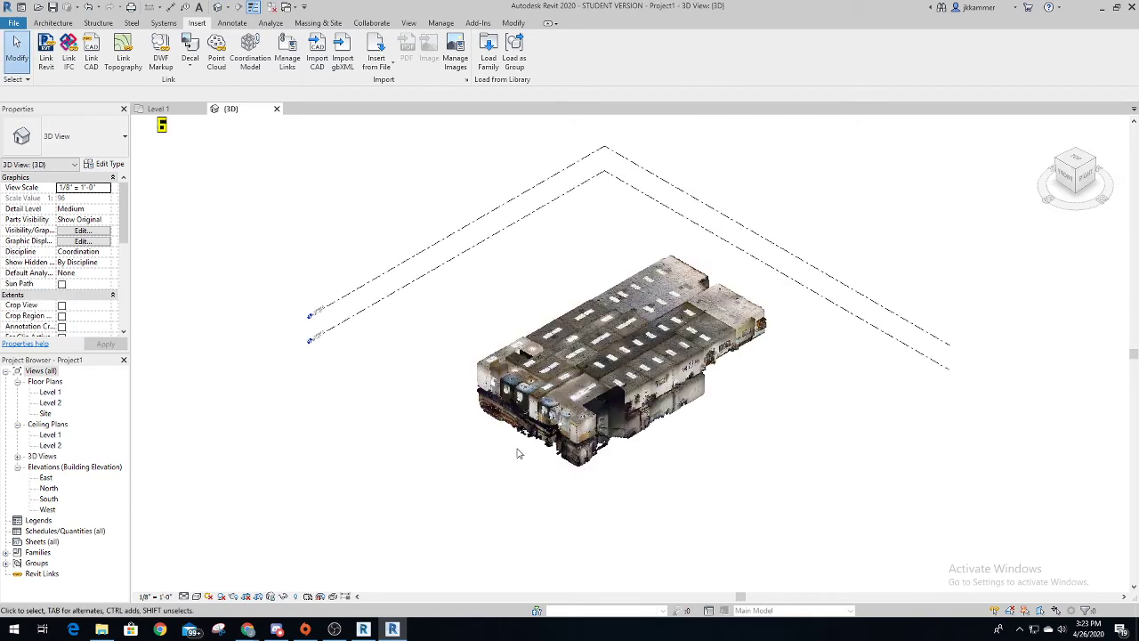
shift+middle_drag(440, 374, 701, 301)
scroll(700, 301, up, 3)
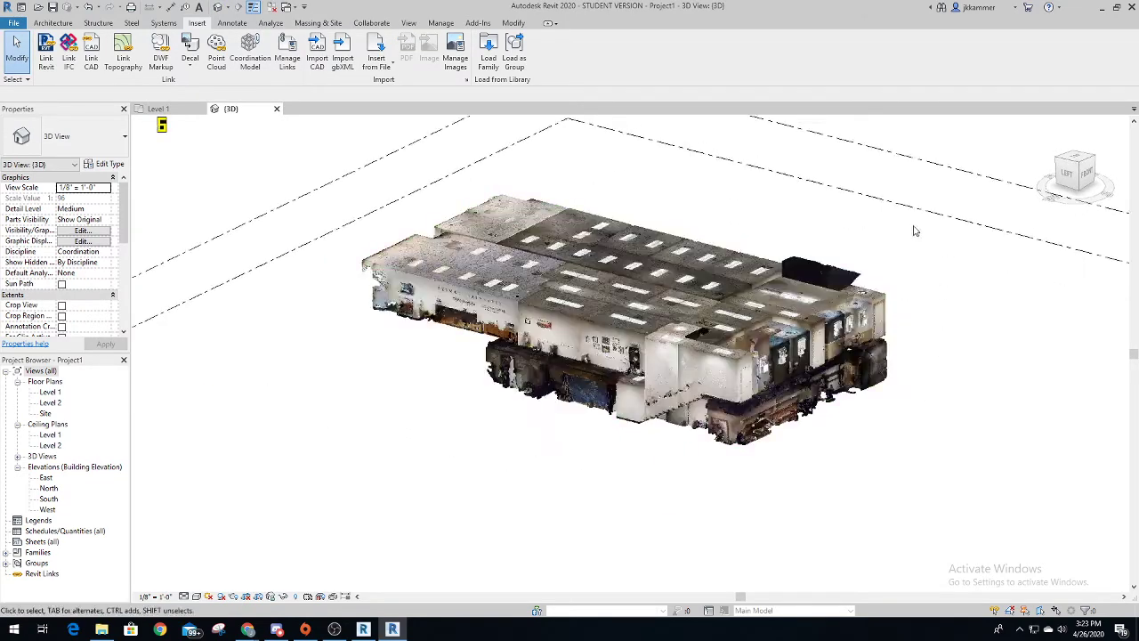
scroll(627, 328, up, 5)
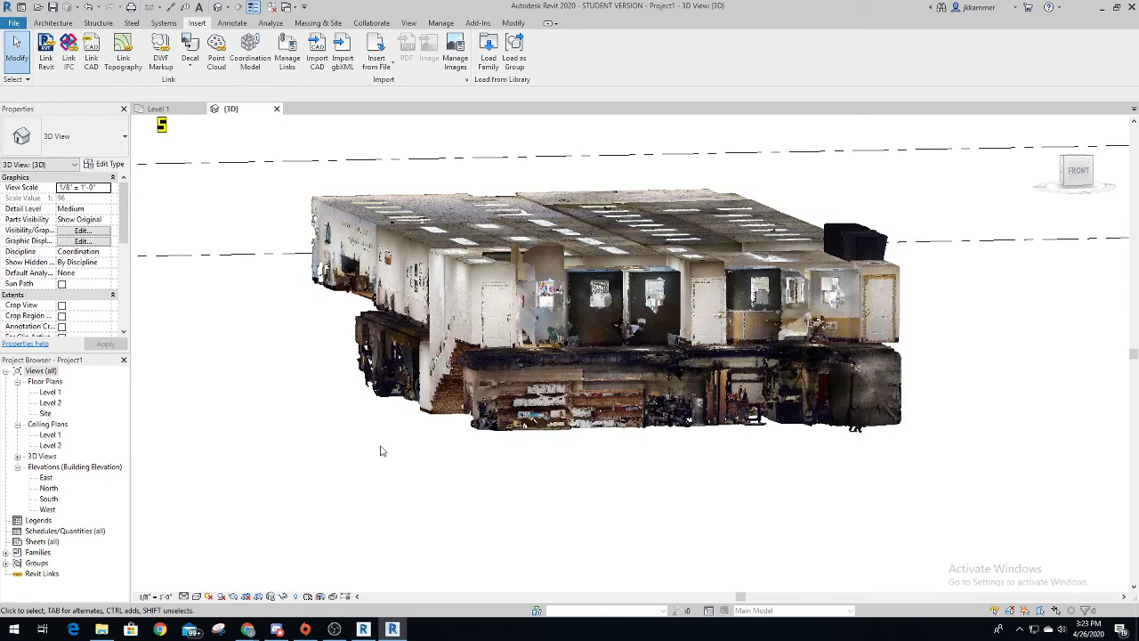
shift+middle_drag(327, 438, 419, 449)
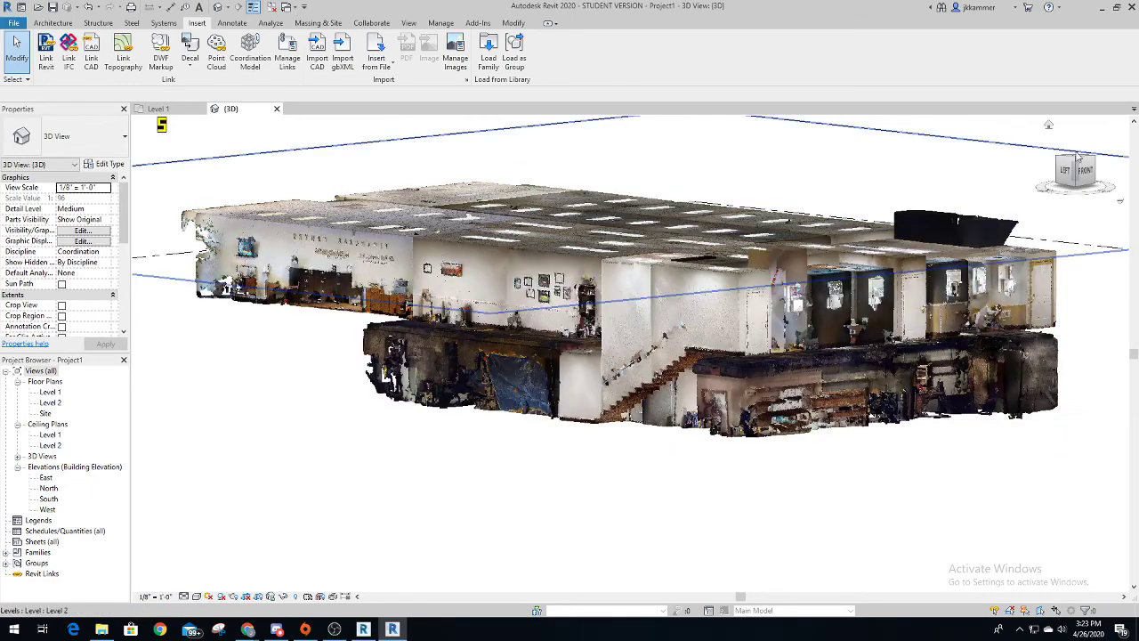
click(1077, 162)
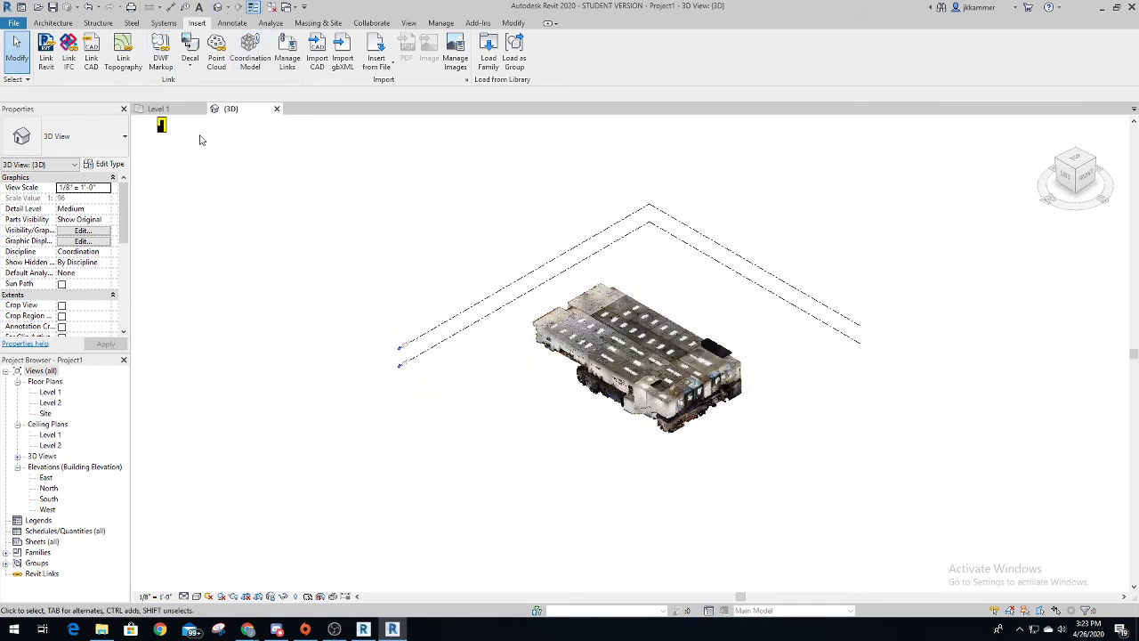
On Level 1, place Section 1 north–south through the scan, flipped to look left.
click(158, 108)
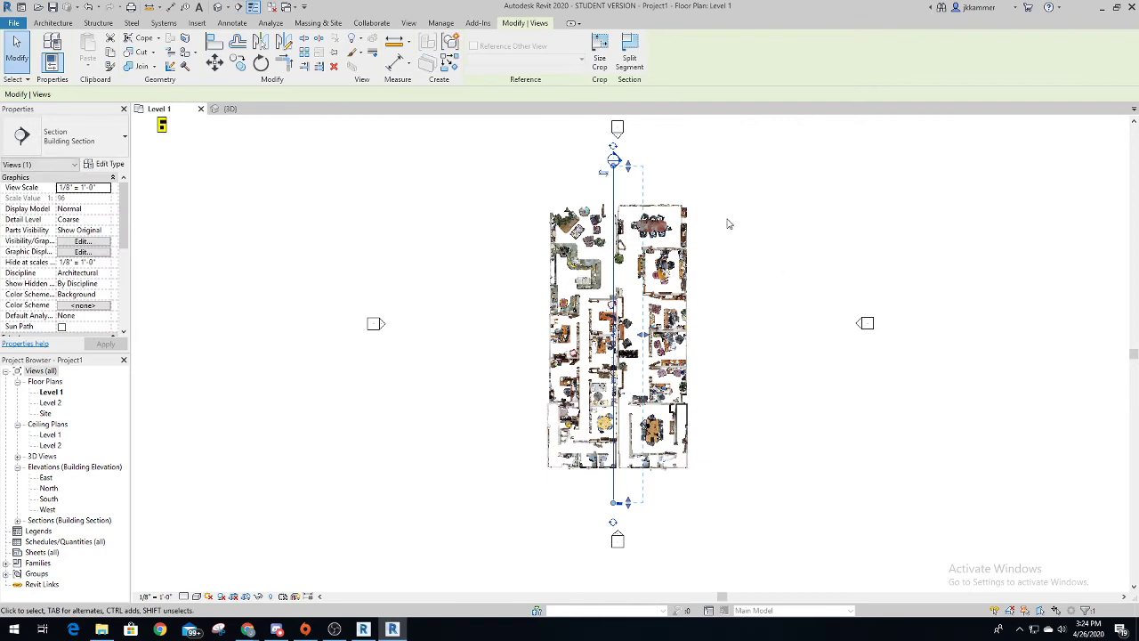
click(604, 173)
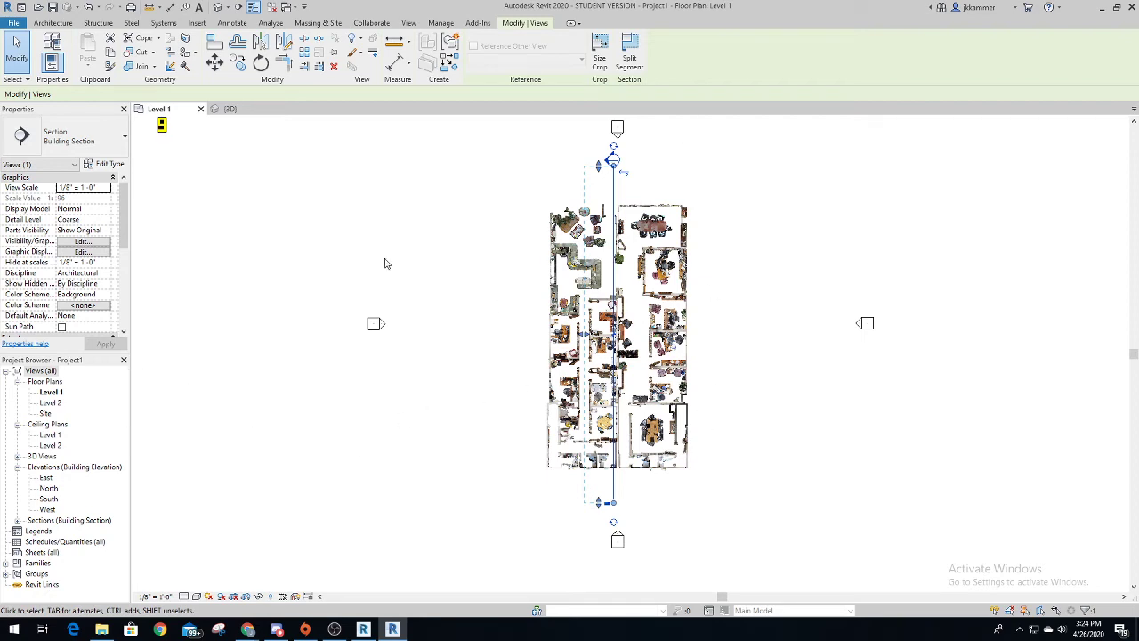
key(Return)
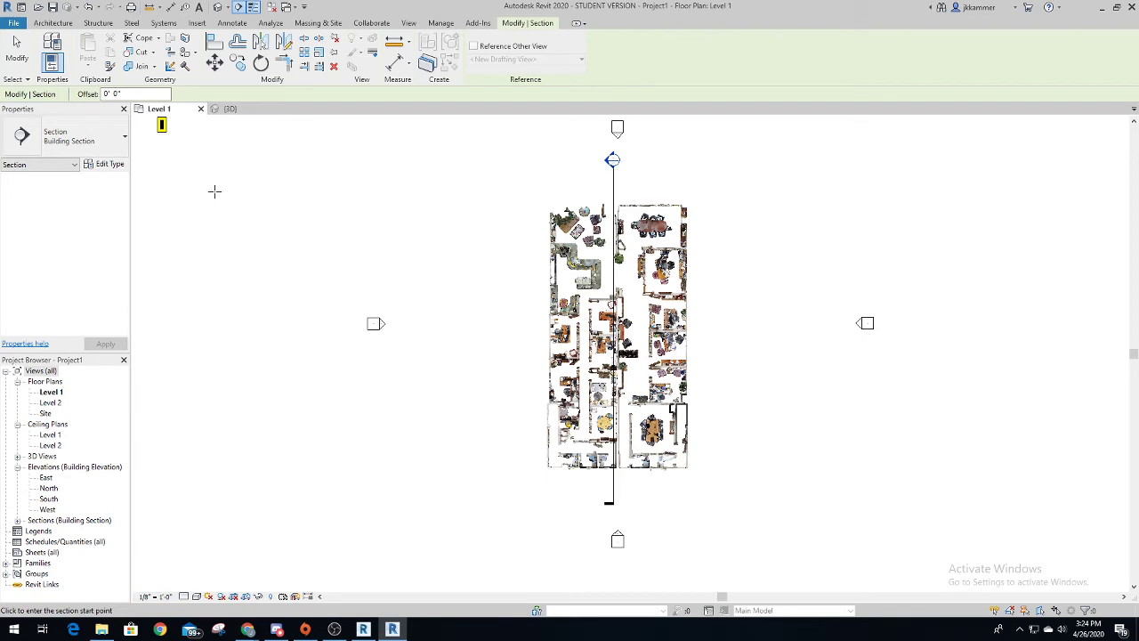
key(Escape)
Open Section 1 and zoom in on the scanned windows and furniture of both floors.
double_click(612, 160)
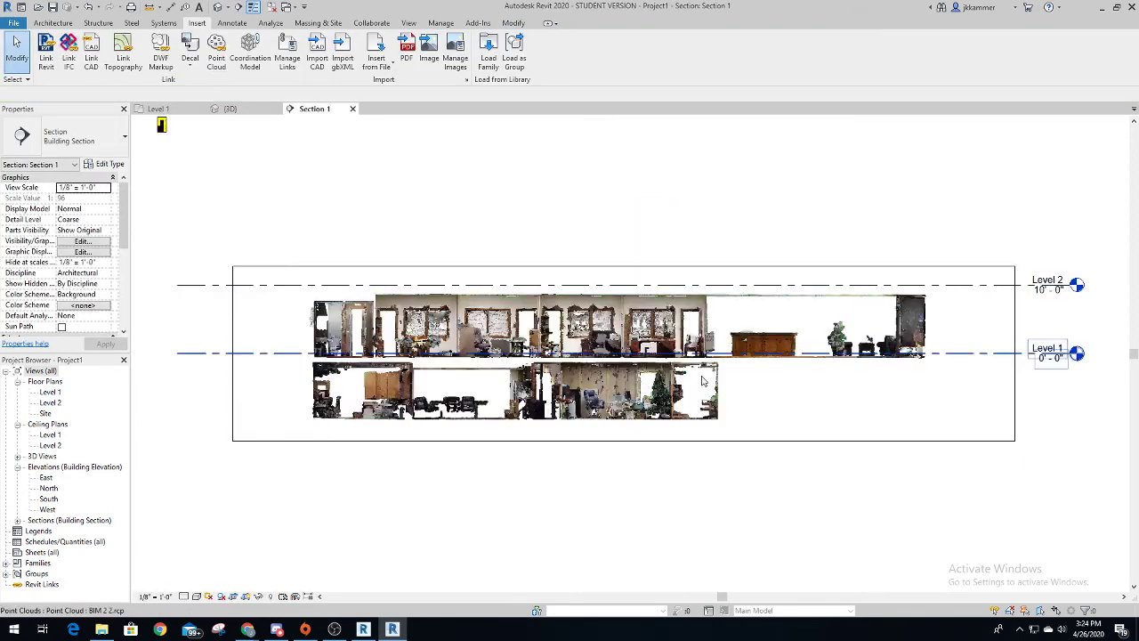
scroll(330, 294, up, 3)
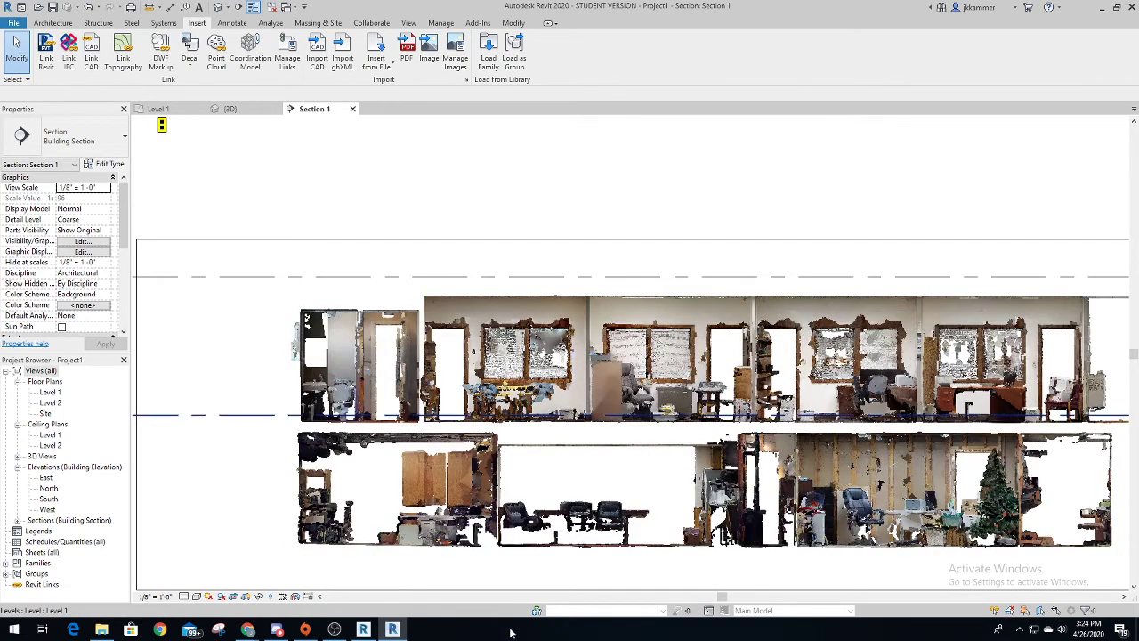
scroll(614, 488, up, 2)
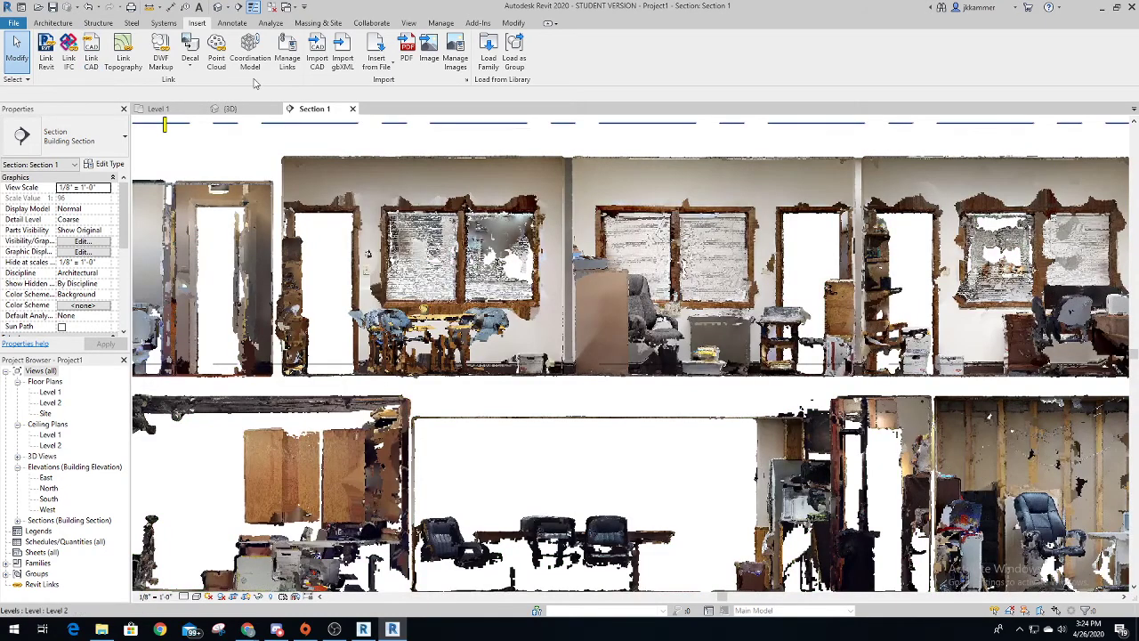
Measure Between Two References vertically on the point cloud, about 2'-11" long.
click(513, 23)
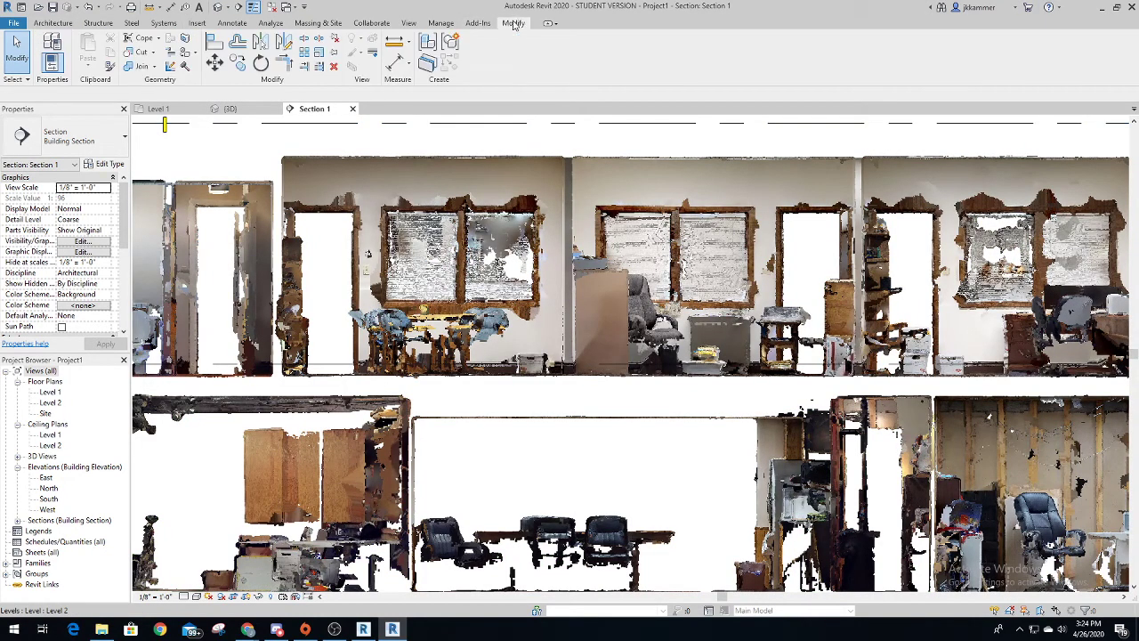
click(396, 43)
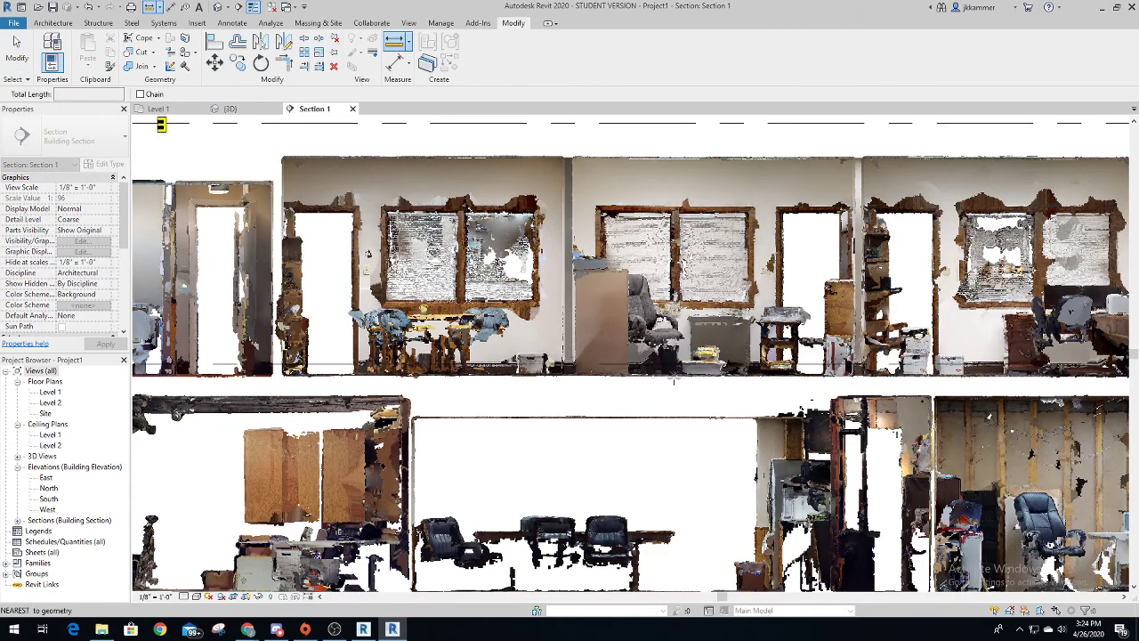
scroll(673, 377, up, 3)
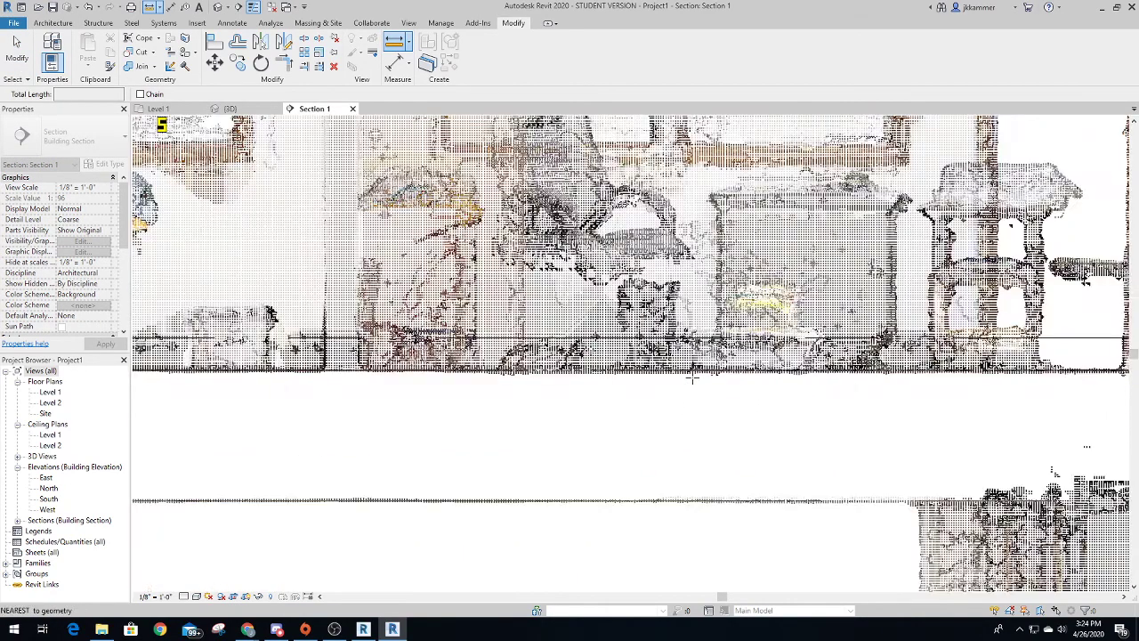
scroll(692, 374, down, 1)
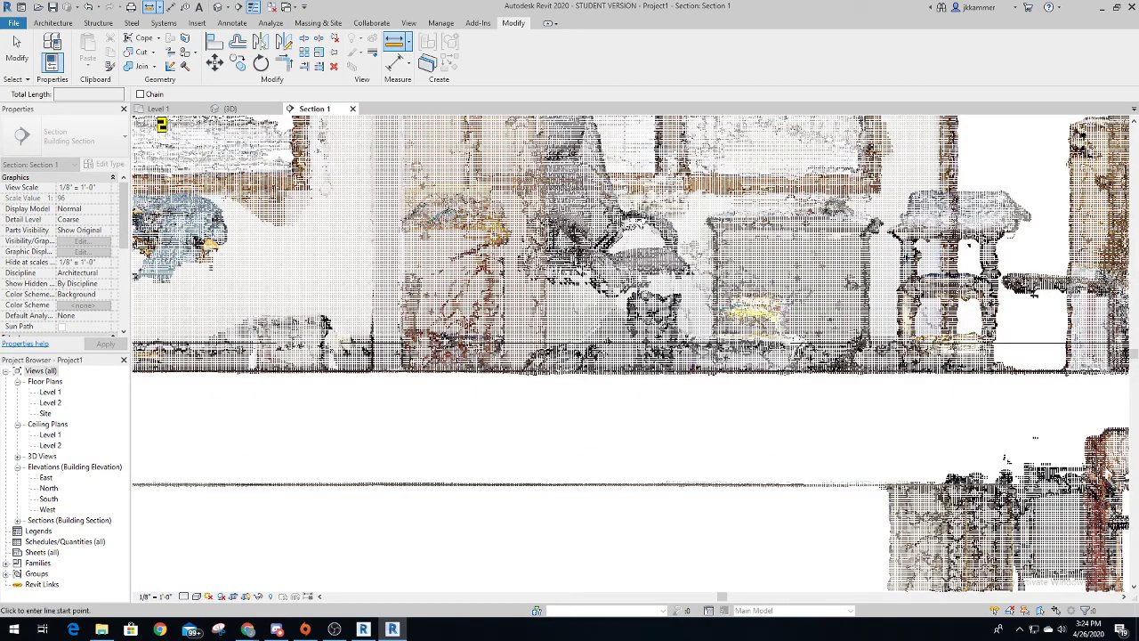
scroll(1035, 437, down, 1)
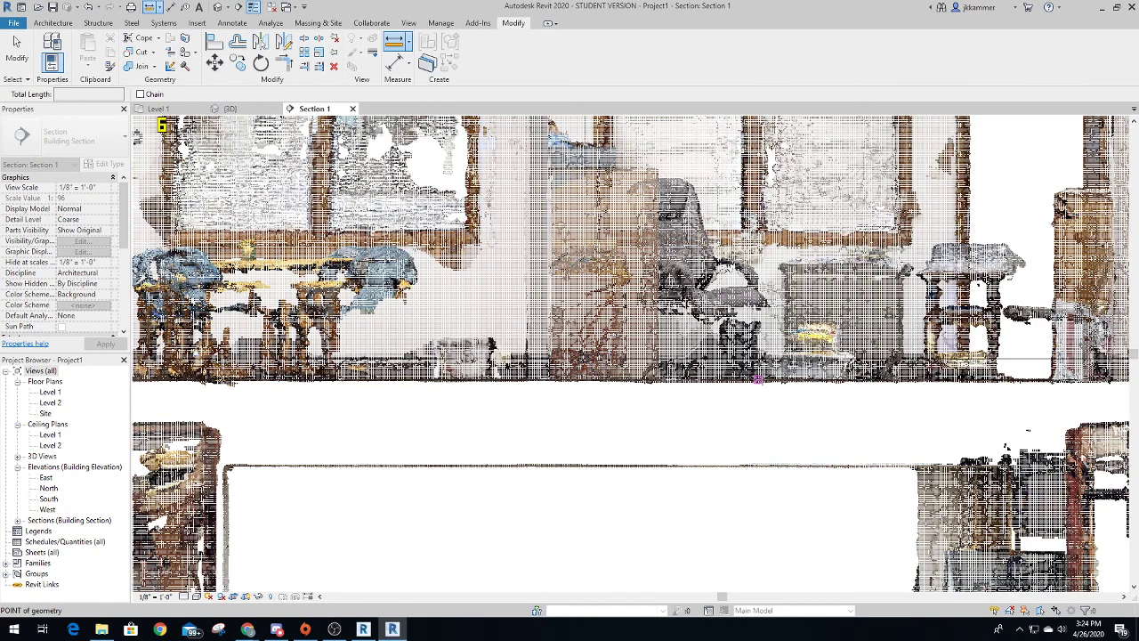
click(758, 379)
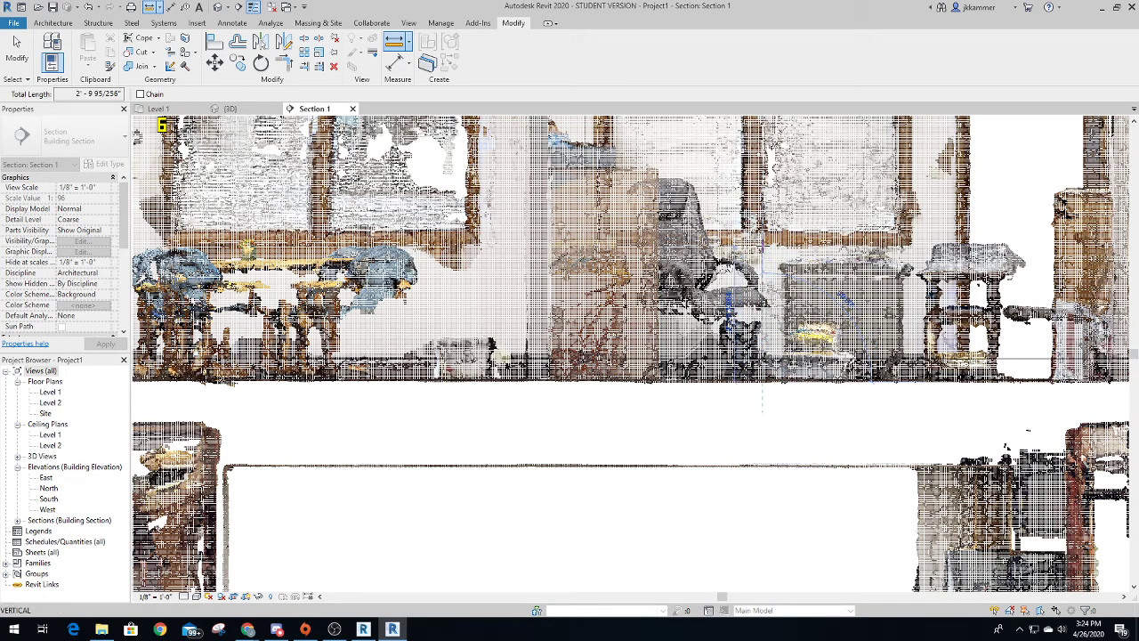
scroll(762, 258, down, 3)
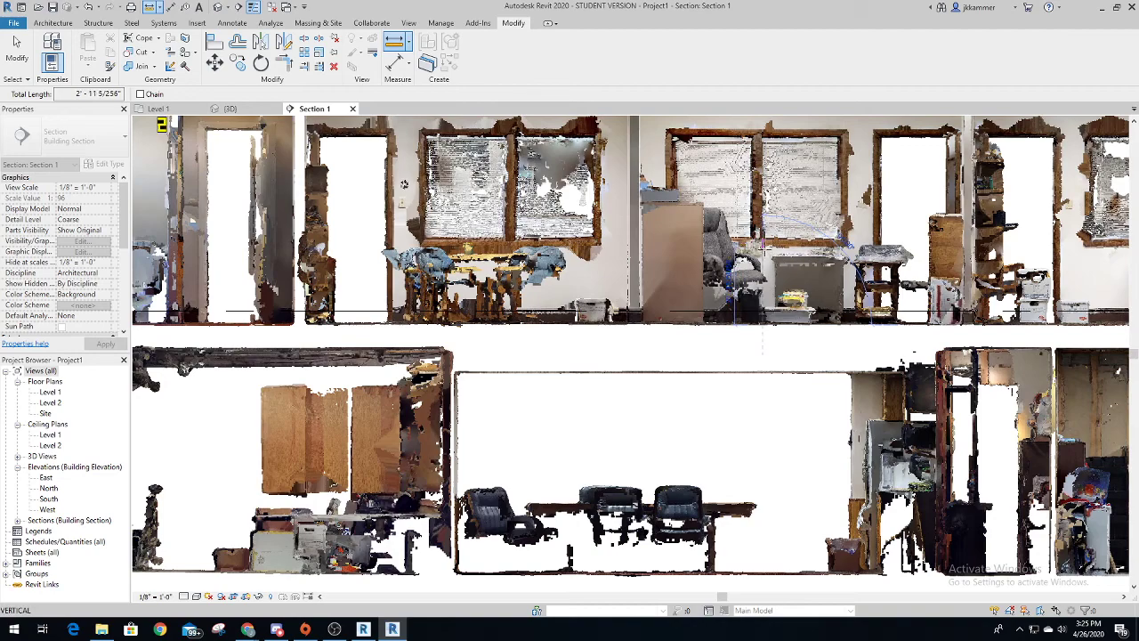
right_click(763, 258)
Stop measuring and return to the Level 1 floor plan.
click(797, 267)
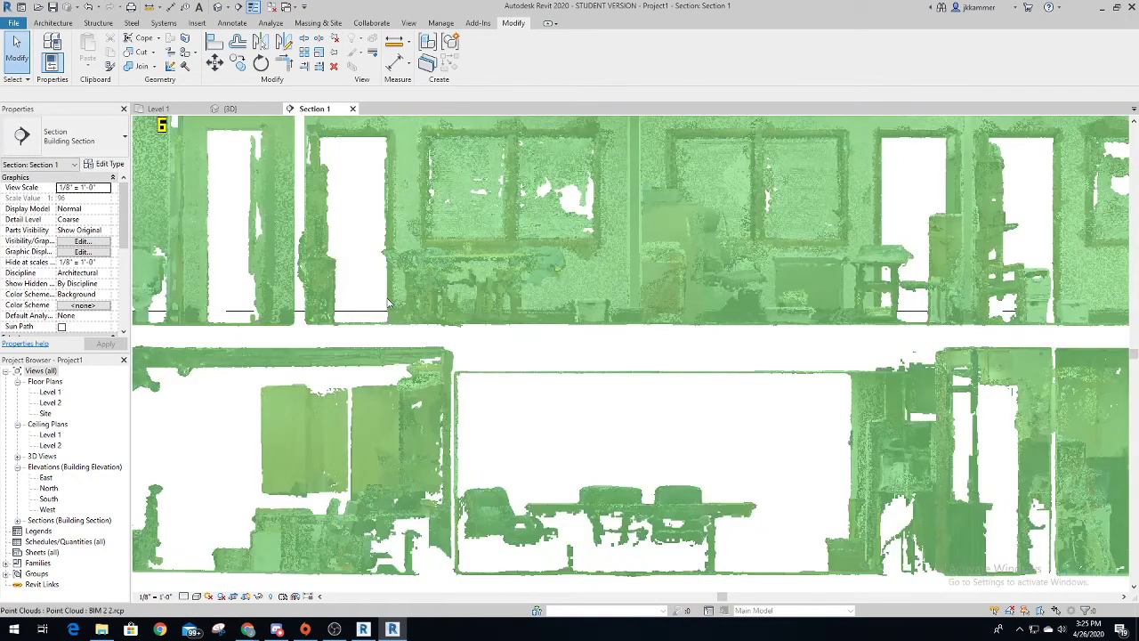
scroll(387, 161, down, 3)
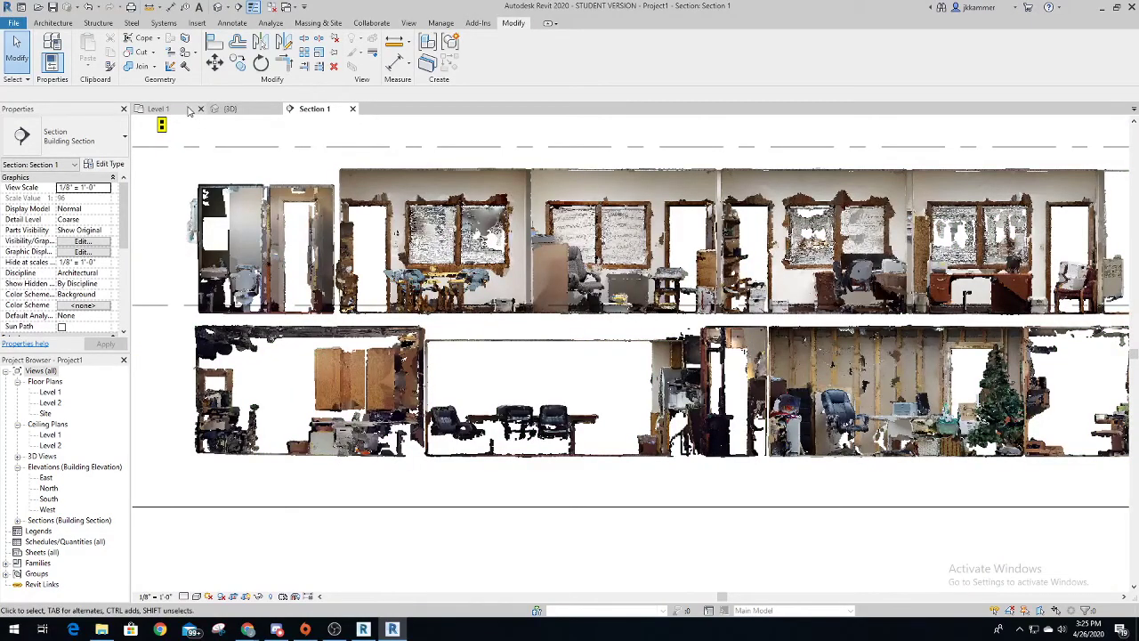
click(158, 109)
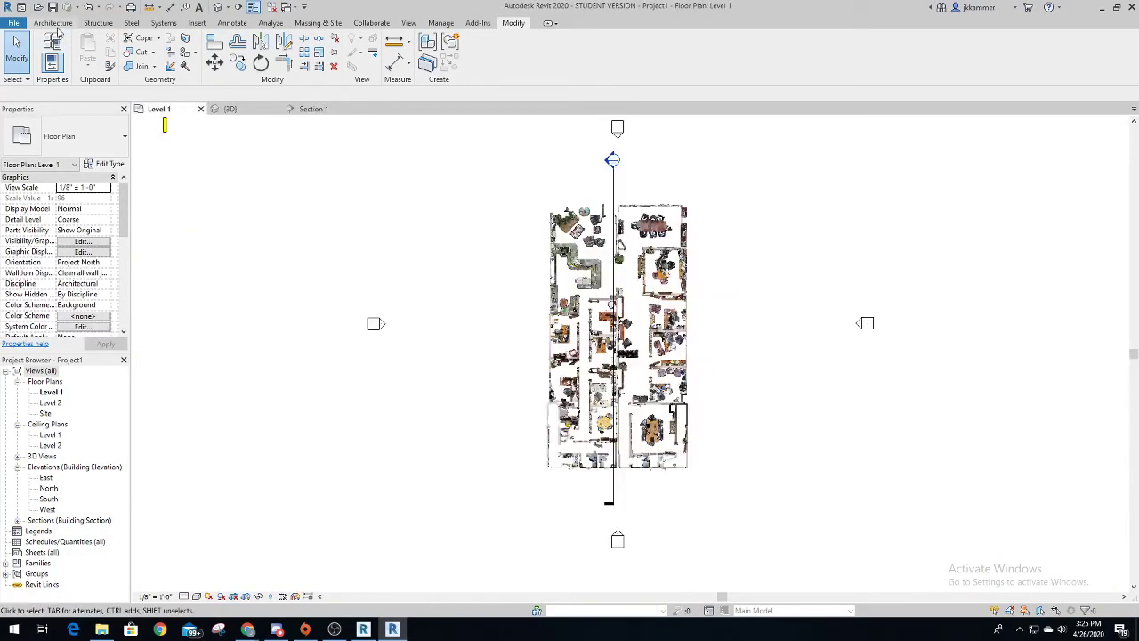
Trace Generic 8" walls (WA) along the scanned room's top, left and bottom edges.
click(53, 23)
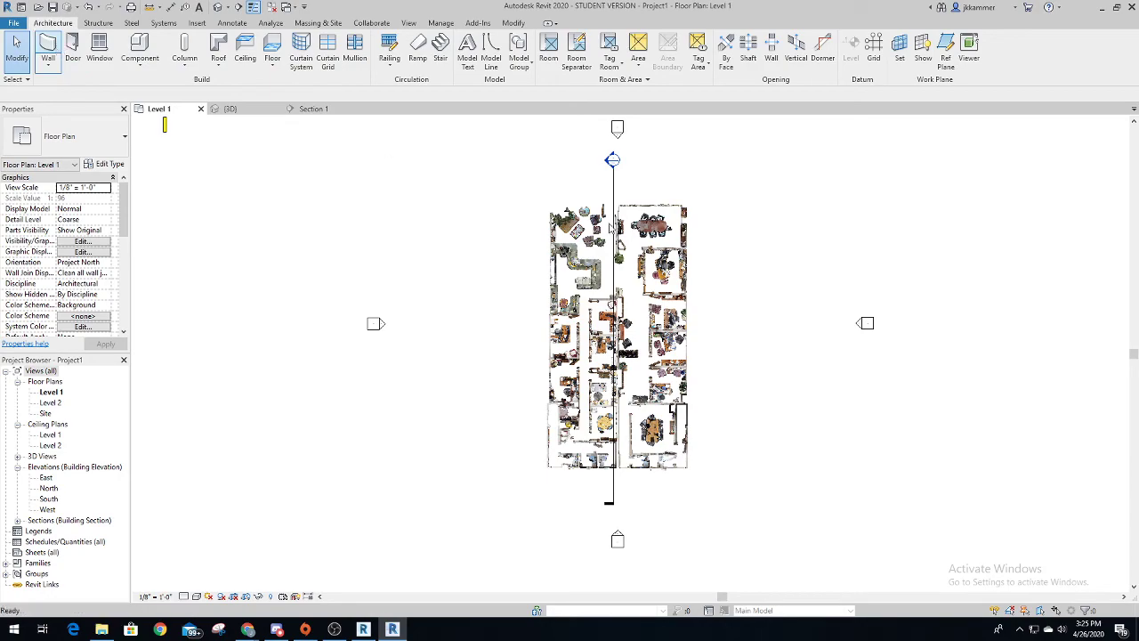
key(w)
key(a)
scroll(614, 236, up, 5)
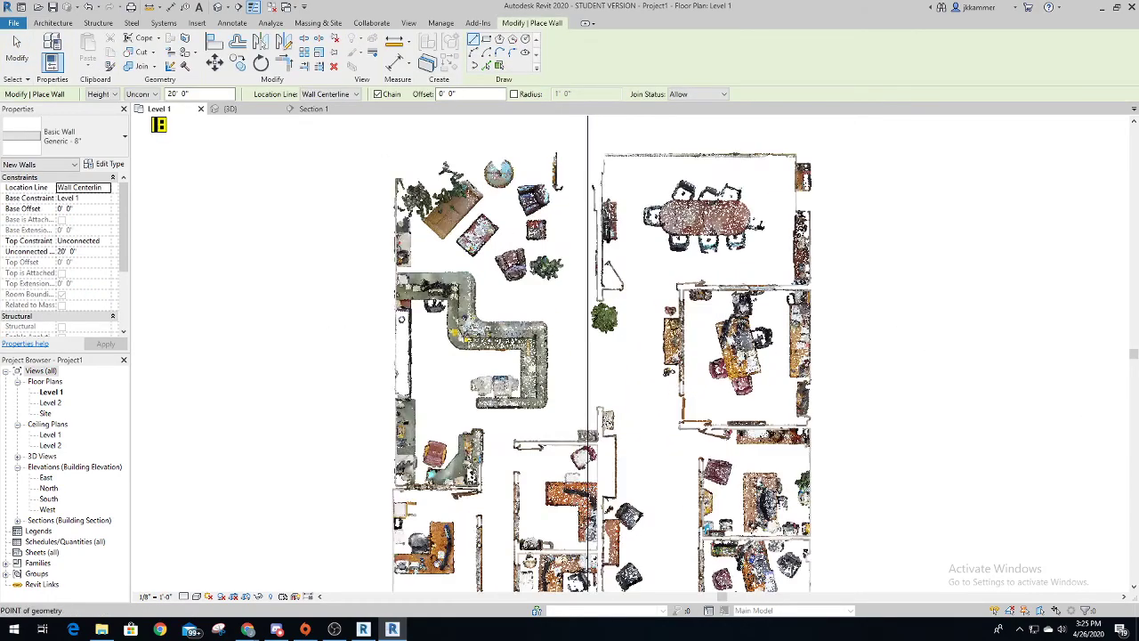
scroll(805, 289, up, 5)
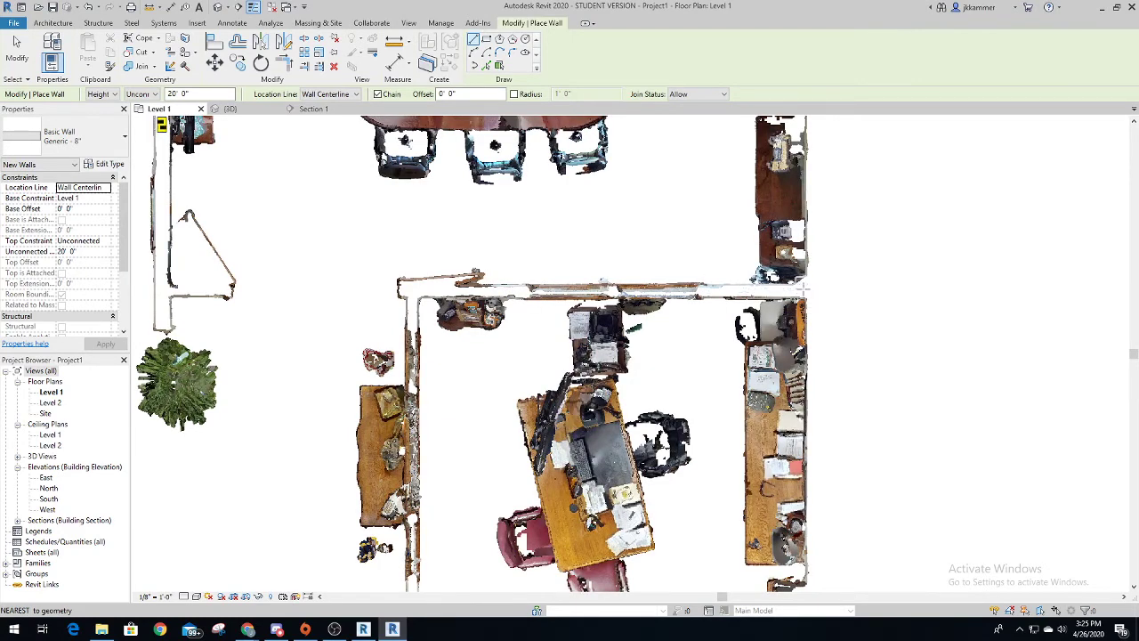
click(804, 287)
click(409, 287)
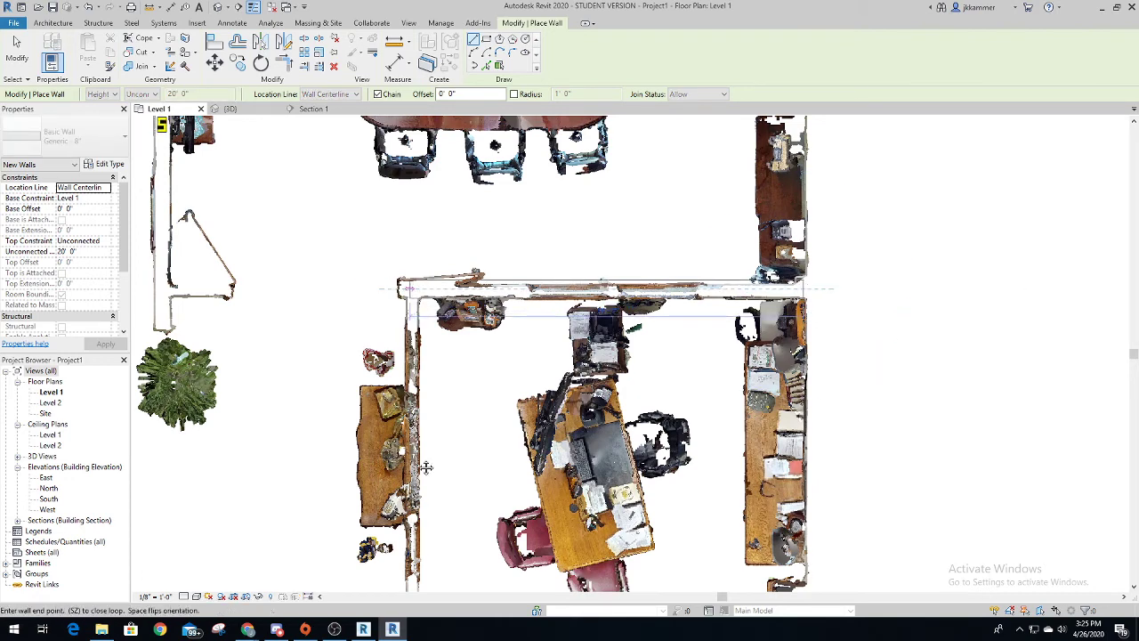
middle_drag(425, 500, 427, 331)
click(427, 334)
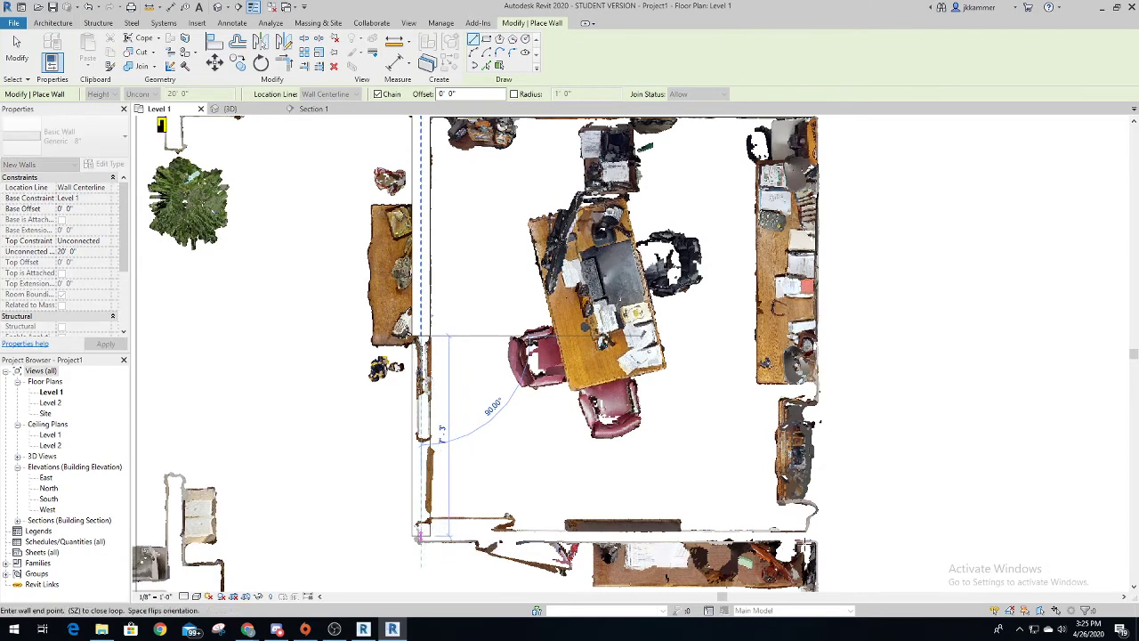
click(420, 535)
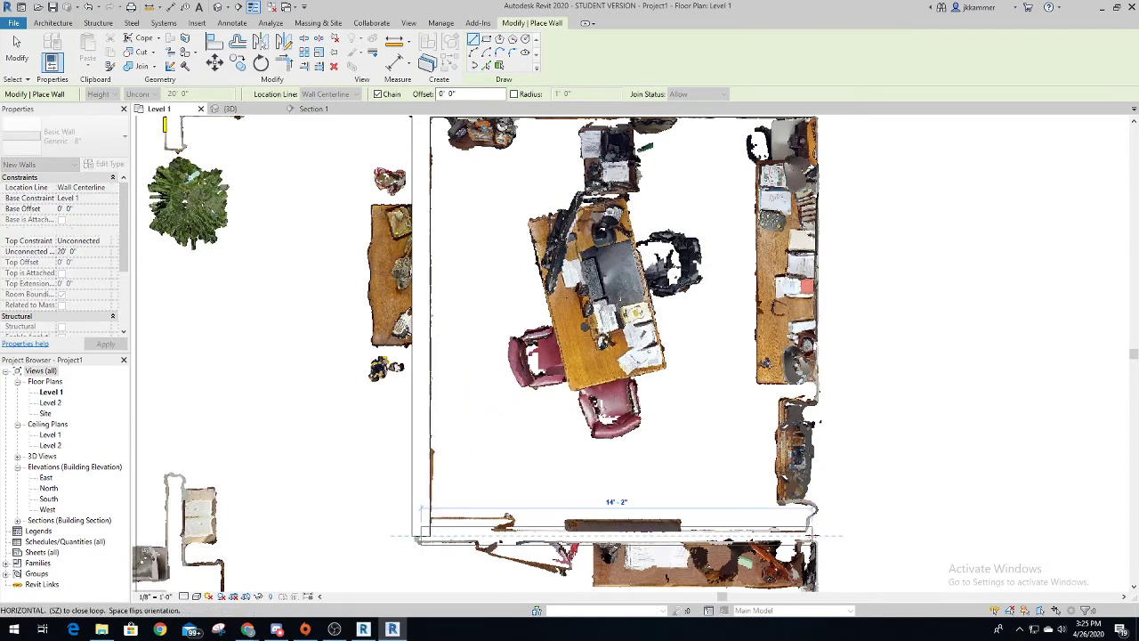
right_click(865, 405)
click(895, 418)
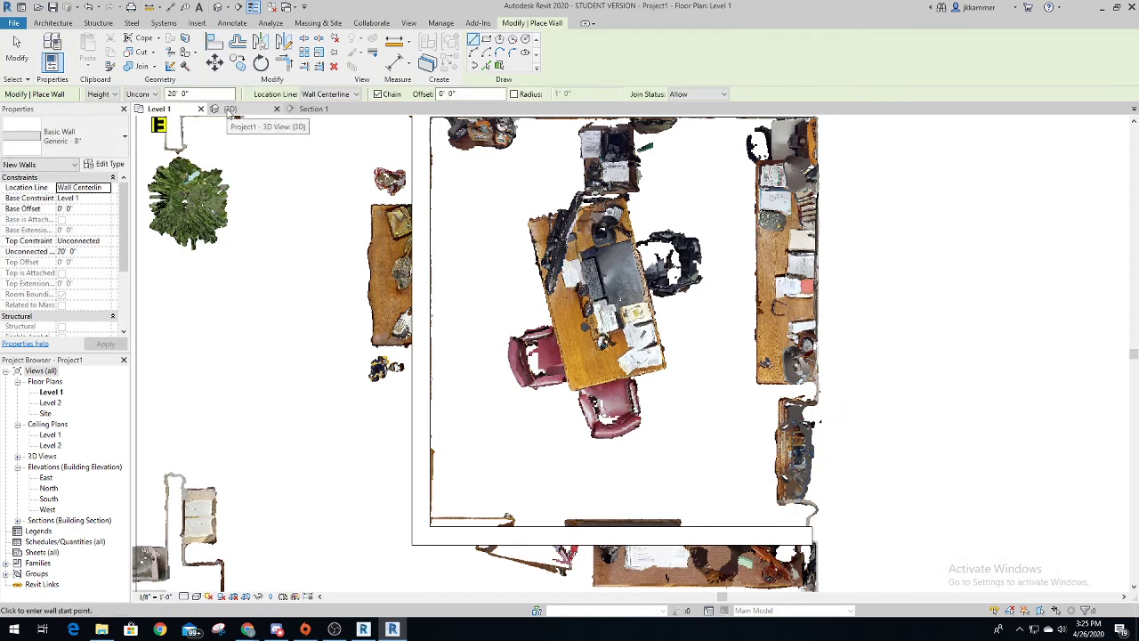
View the 3D model from the FRONT, showing the traced walls rising 20' over the scan.
click(229, 109)
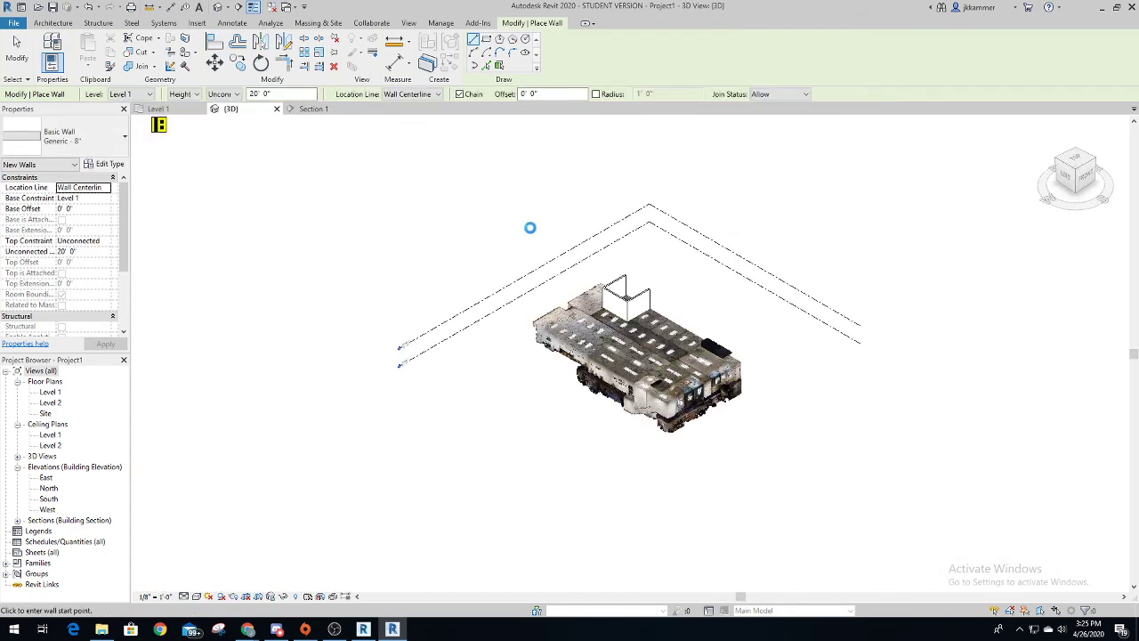
scroll(650, 303, up, 3)
scroll(609, 290, up, 2)
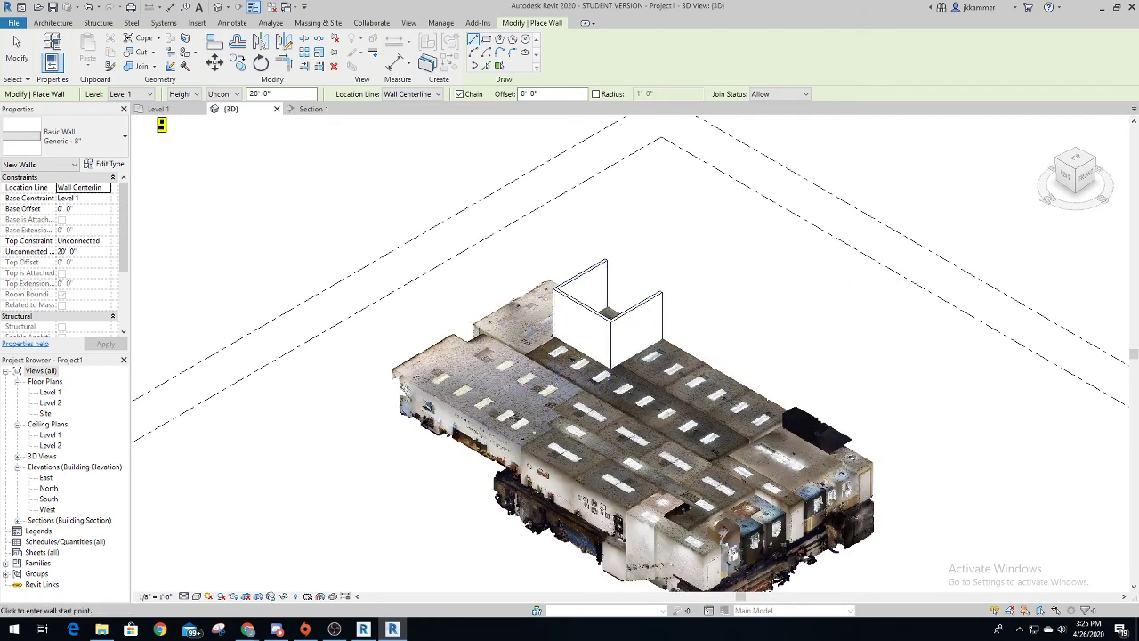
click(1087, 178)
scroll(666, 343, up, 4)
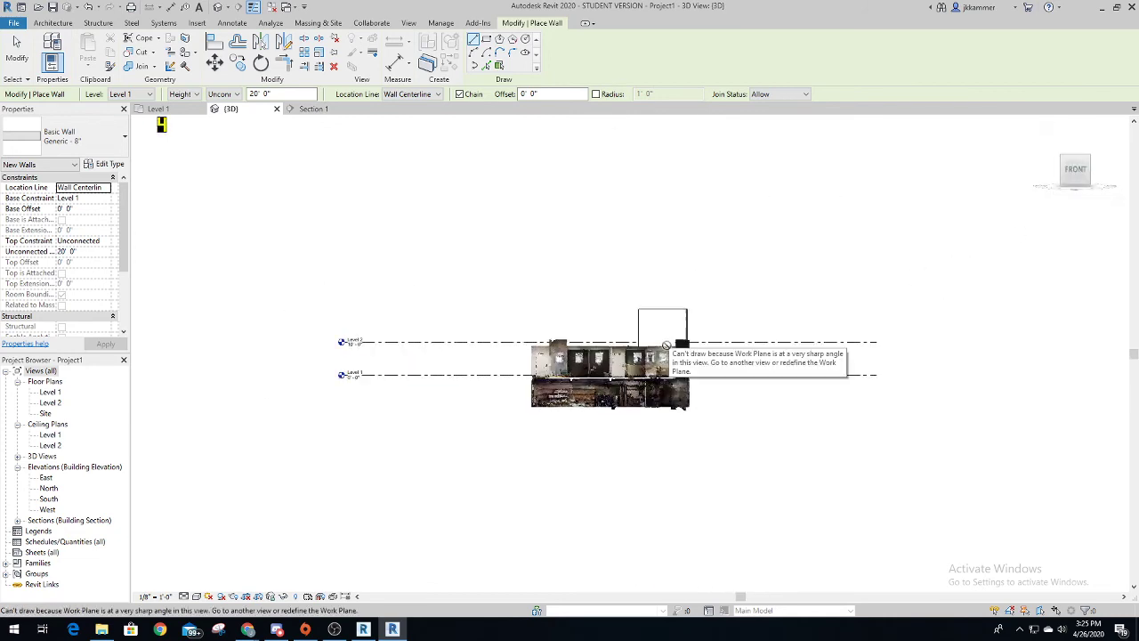
scroll(347, 345, down, 2)
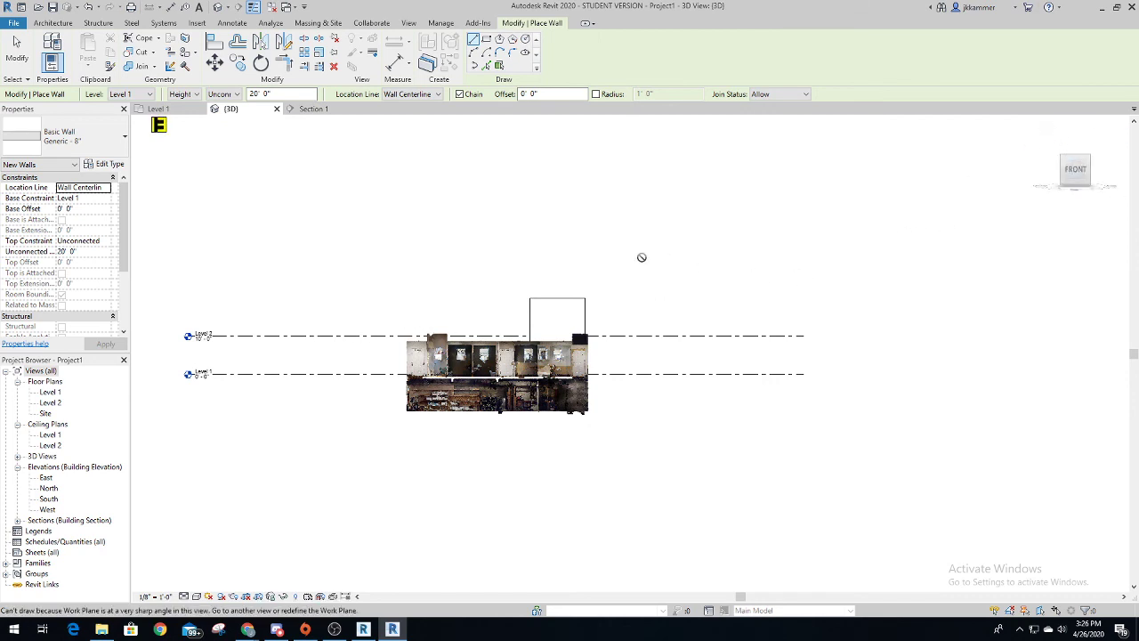
Cancel wall placement and return to the Home isometric 3D view.
right_click(571, 220)
click(592, 228)
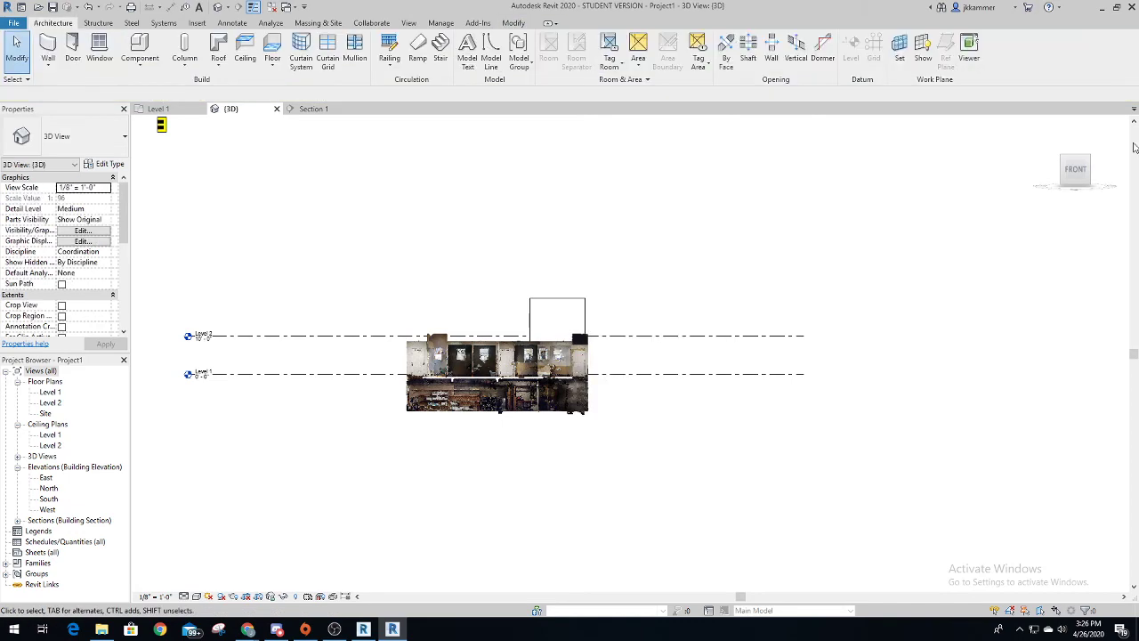
click(1052, 133)
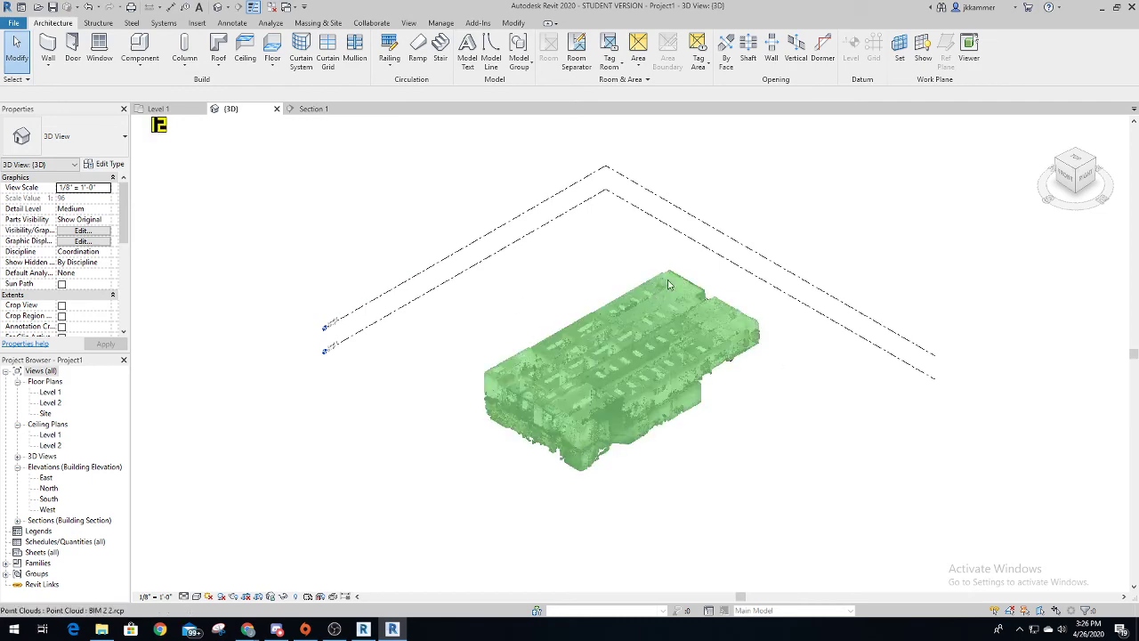
Select the new wall twice to check its position within the point cloud.
click(700, 341)
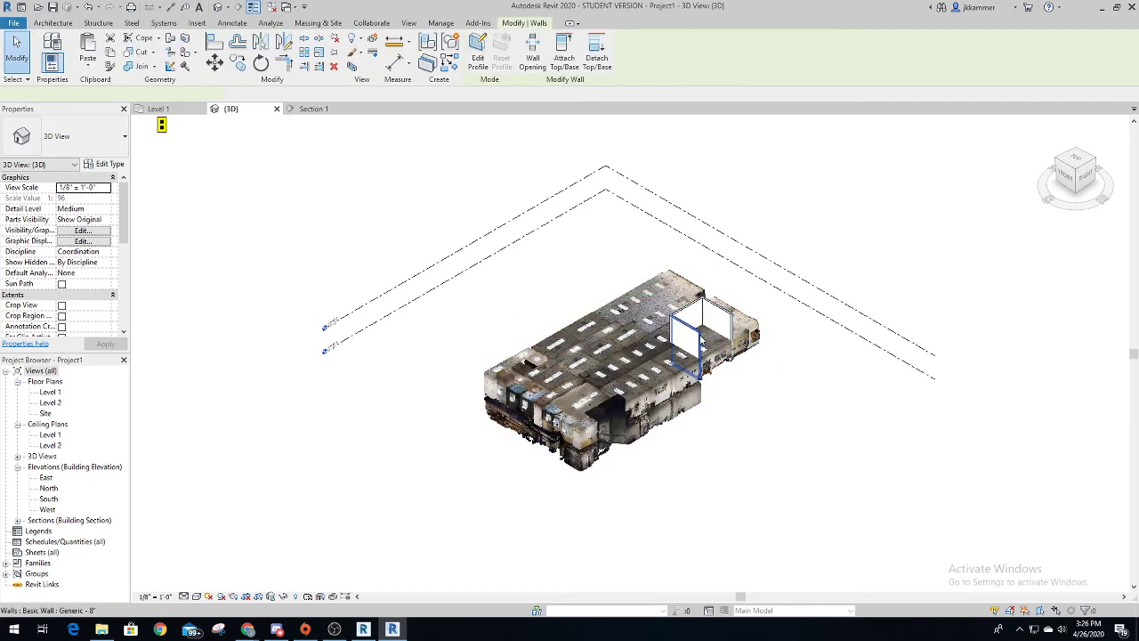
key(Escape)
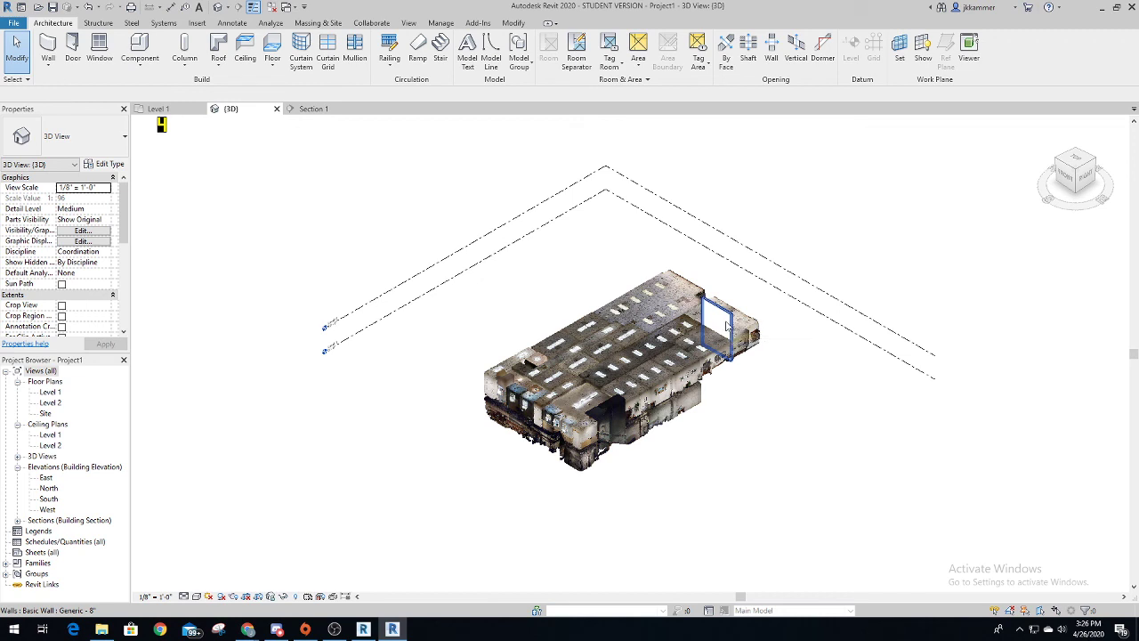
click(729, 327)
key(Escape)
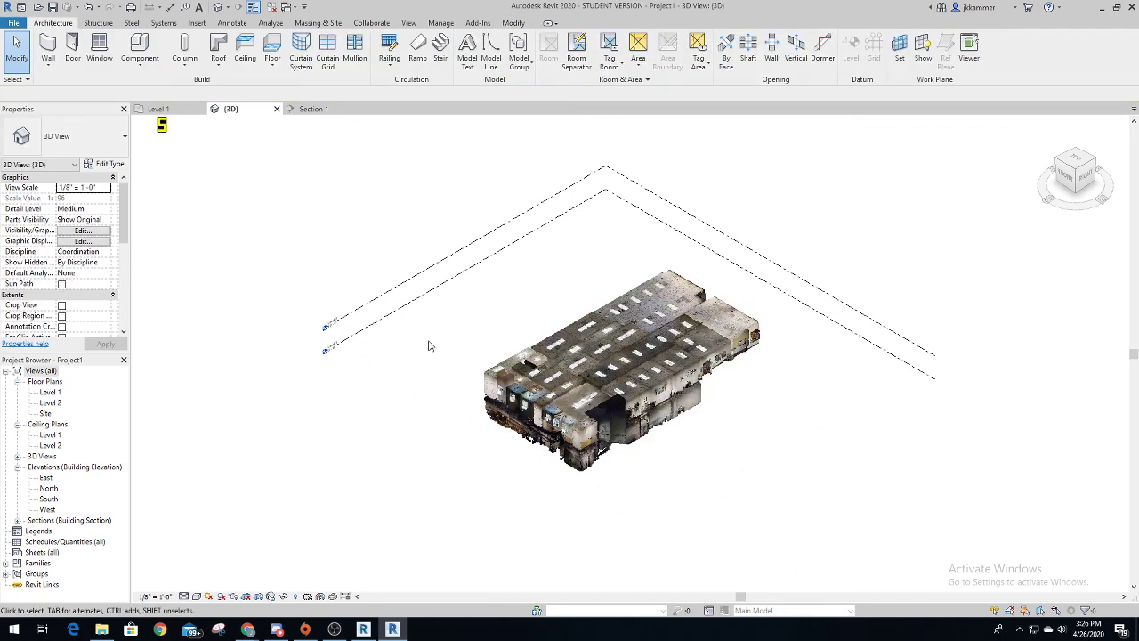